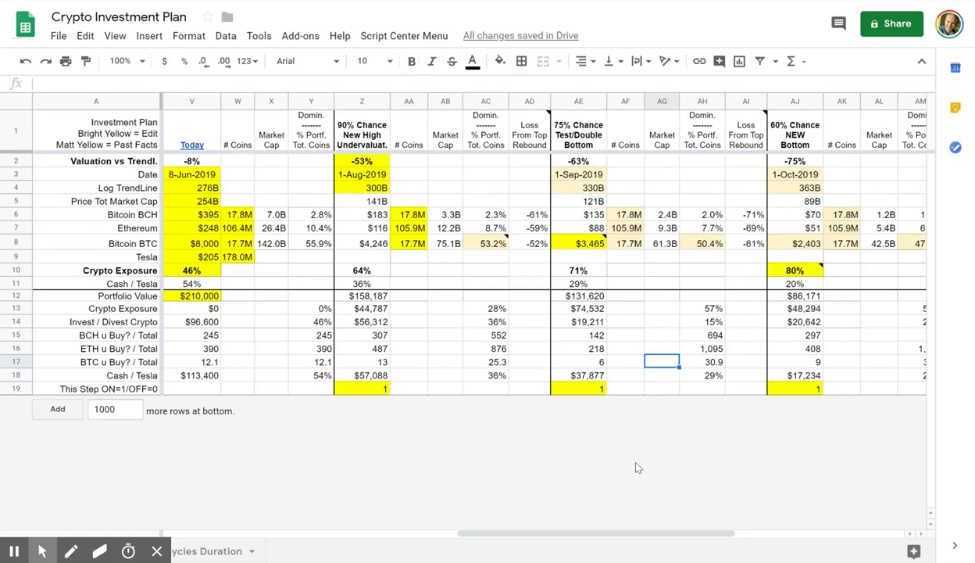
Review the notes on valuation versus trendline and crypto exposure in the Safe Margin & Go To Majority column
click(677, 536)
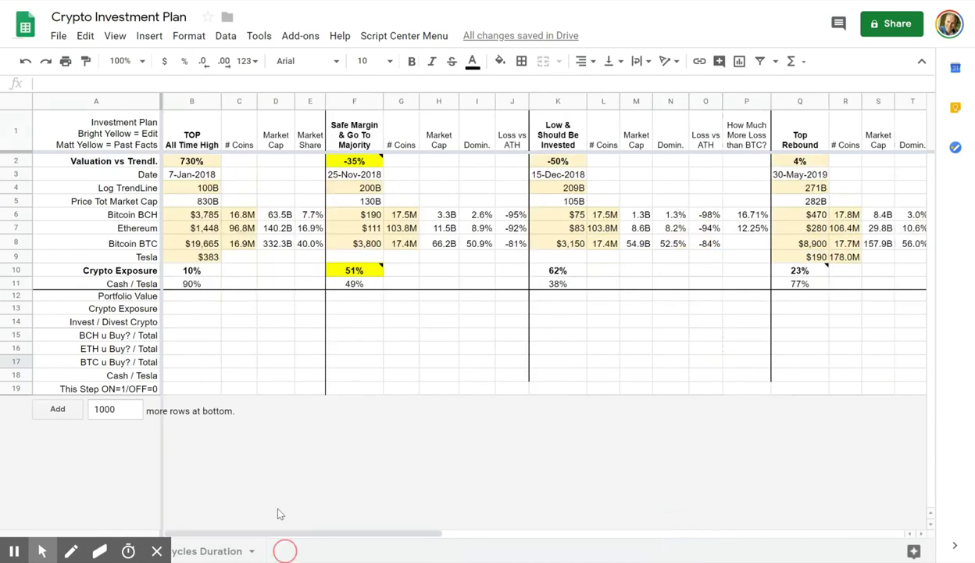
click(156, 551)
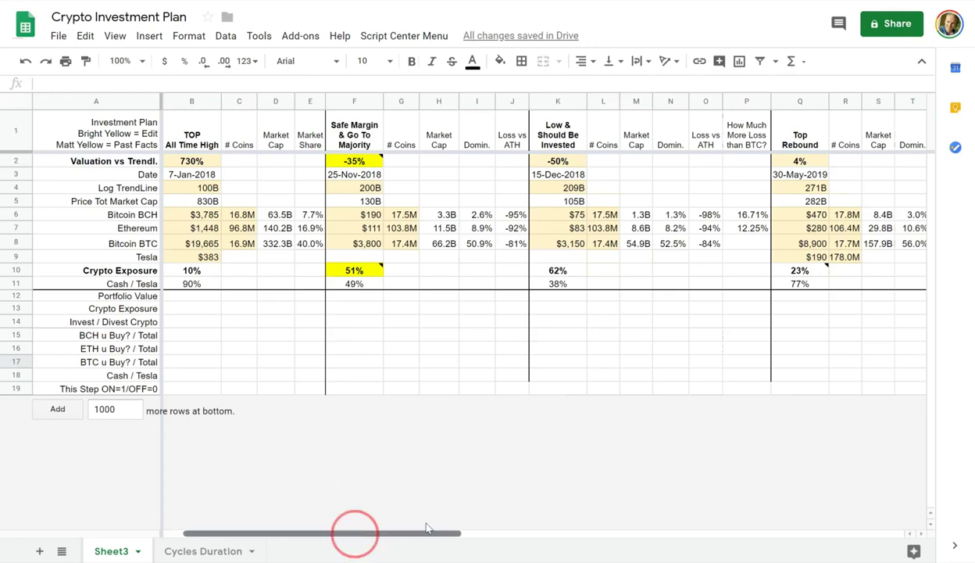
drag(349, 533, 358, 512)
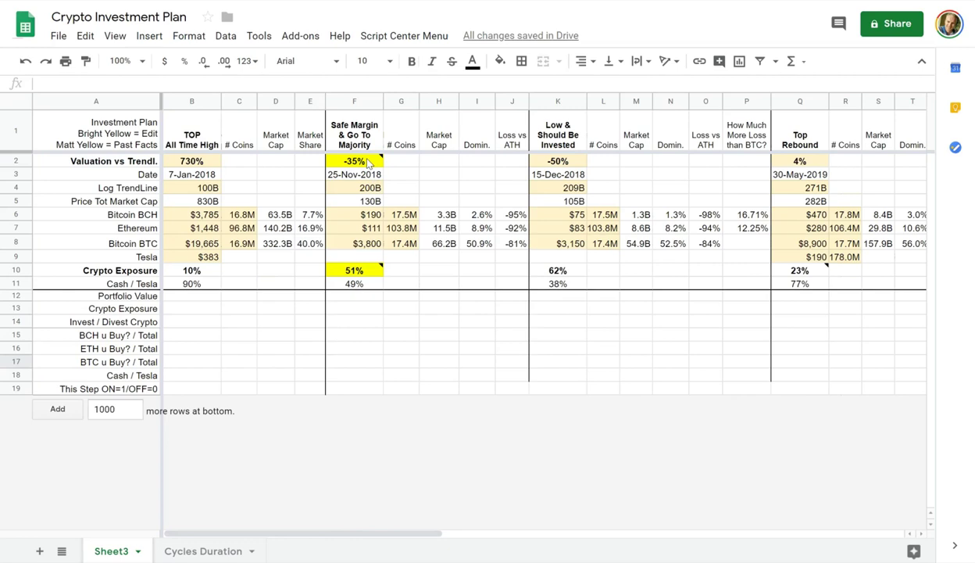
click(362, 161)
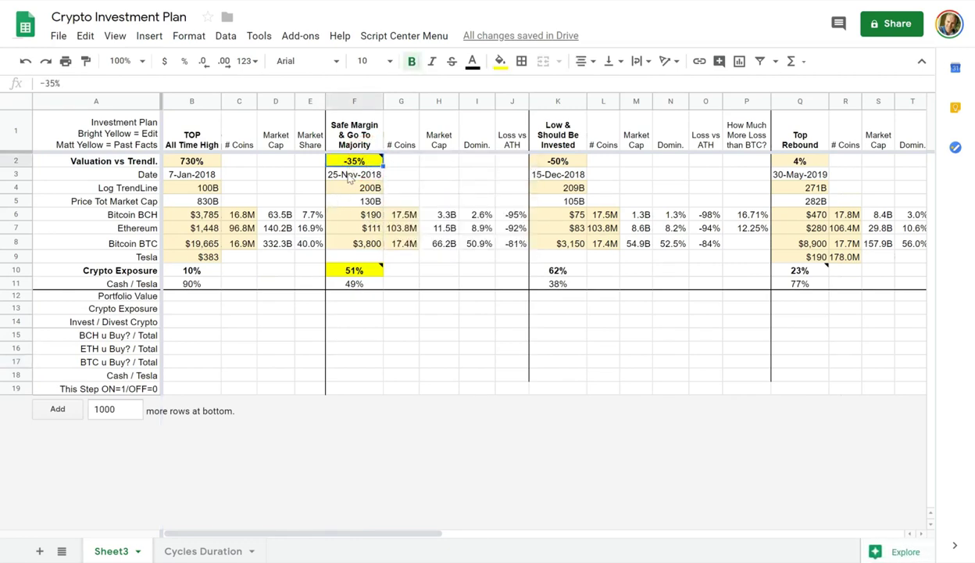
mouse_move(349, 170)
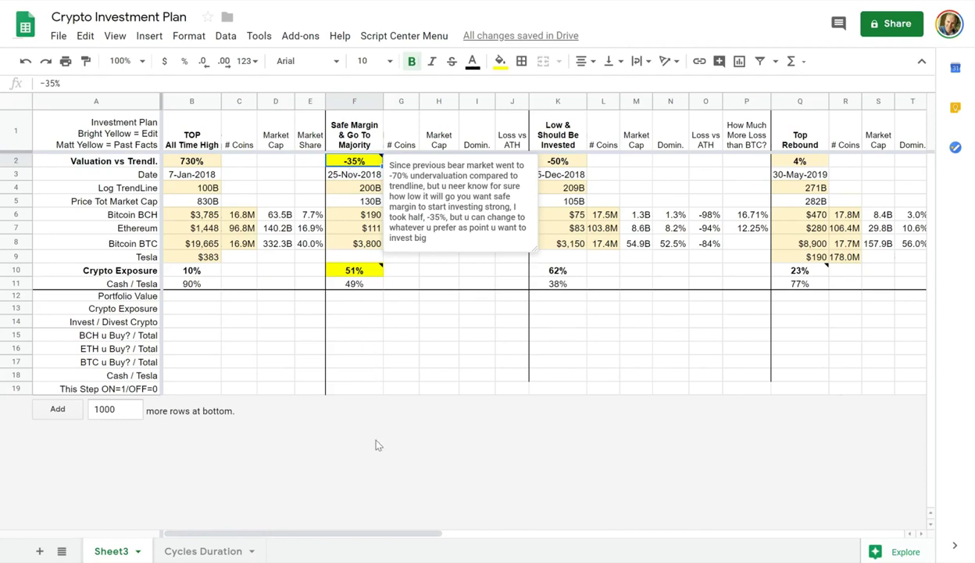
click(365, 273)
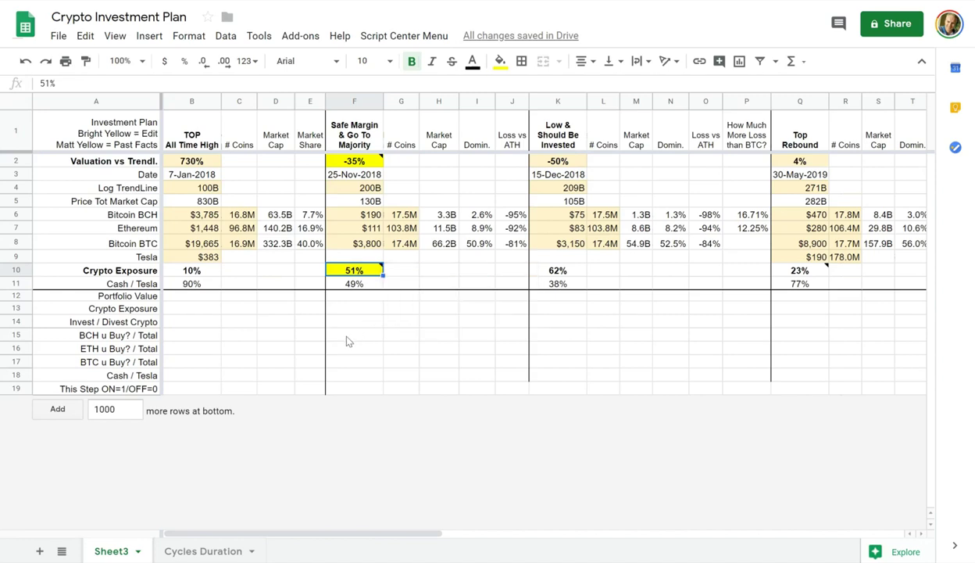
click(351, 161)
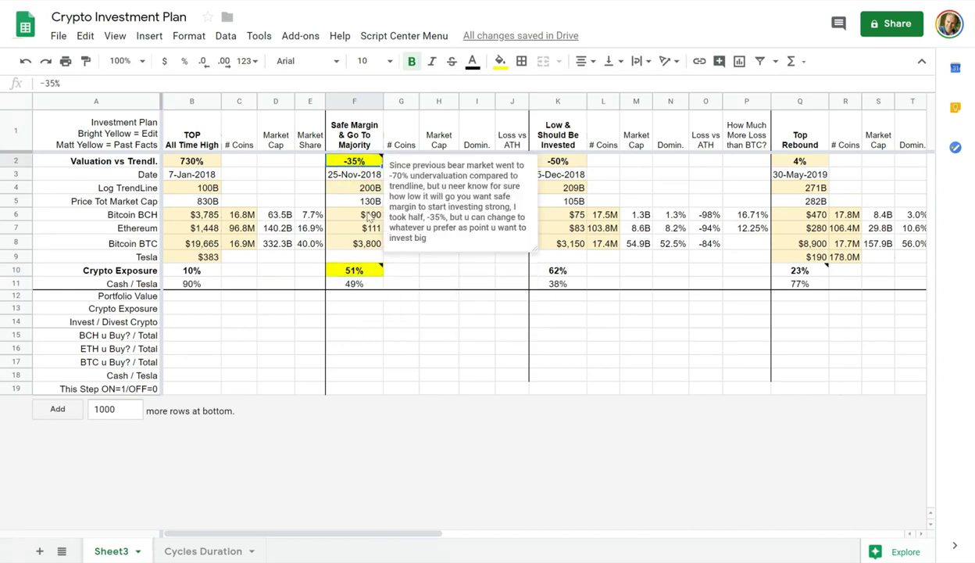
click(355, 273)
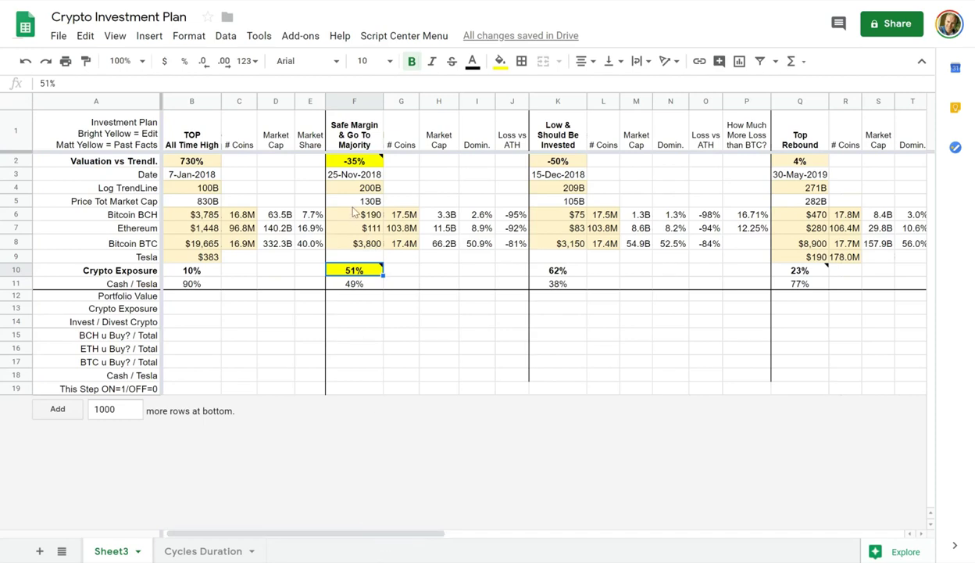
click(348, 162)
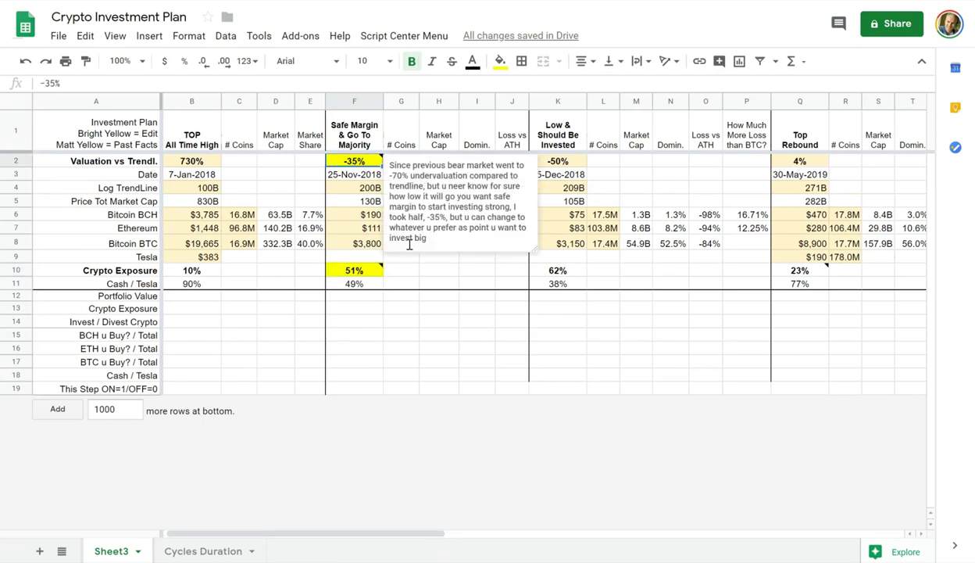
click(355, 274)
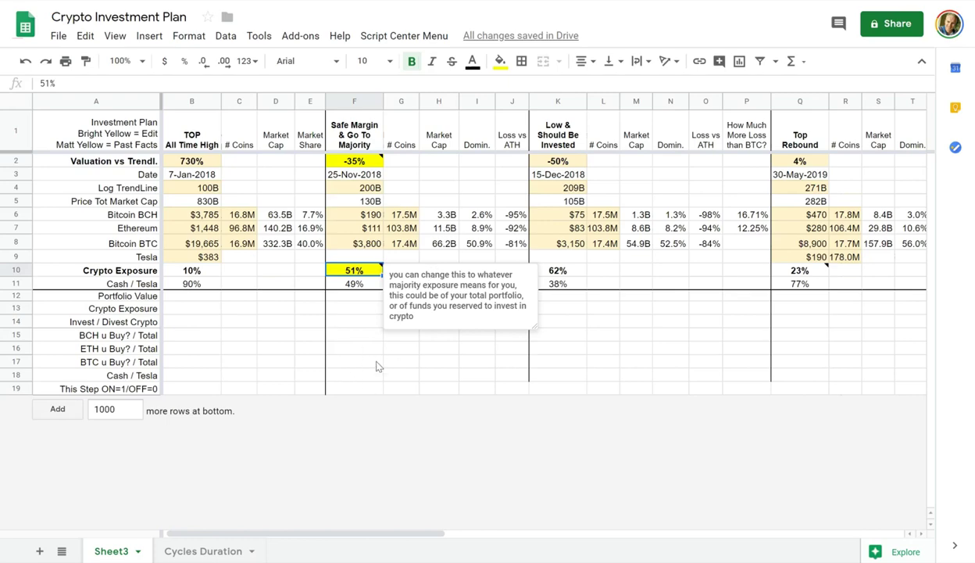
click(353, 214)
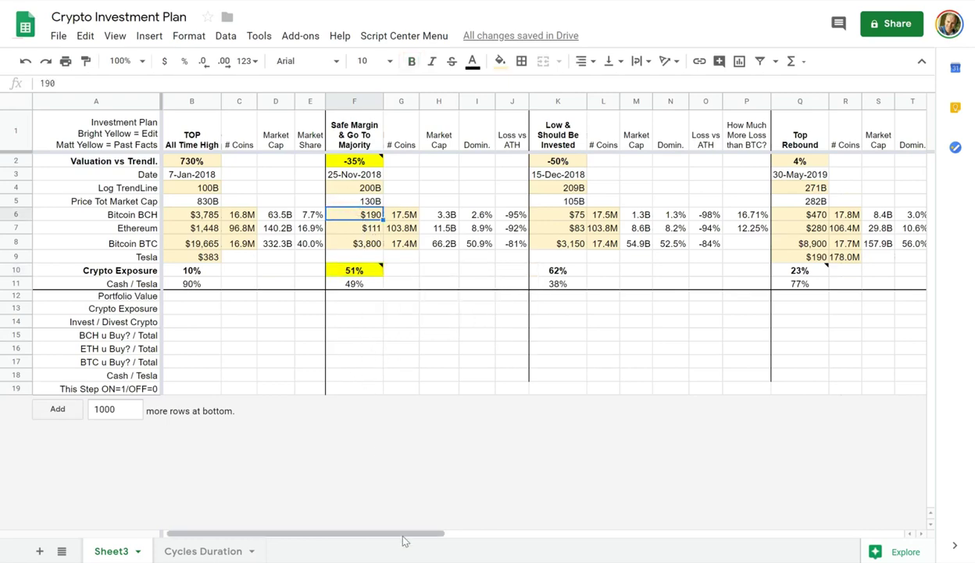
Review the valuation and the maximum crypto exposure note in the 60% Chance NEW Bottom column
drag(403, 536, 791, 502)
click(575, 271)
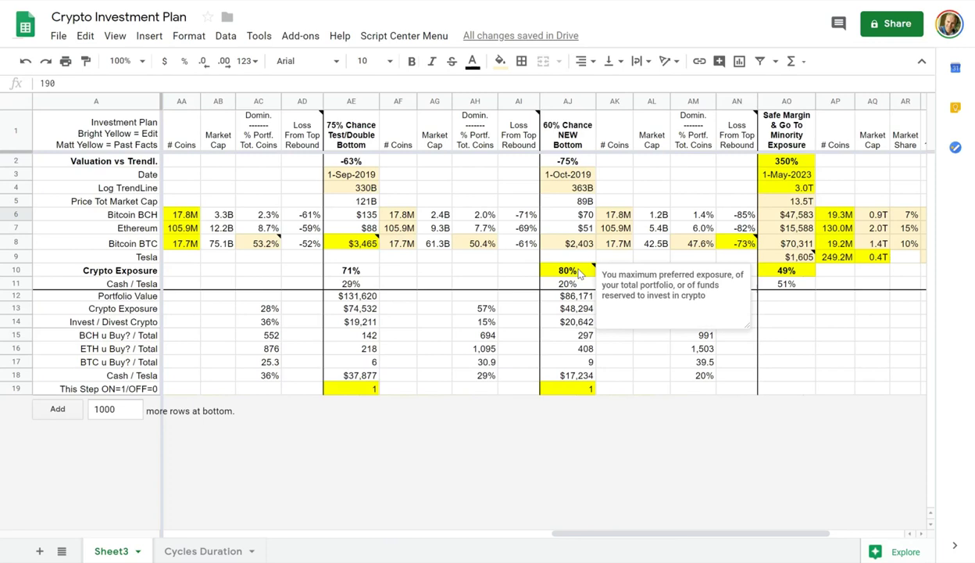
click(568, 161)
click(568, 270)
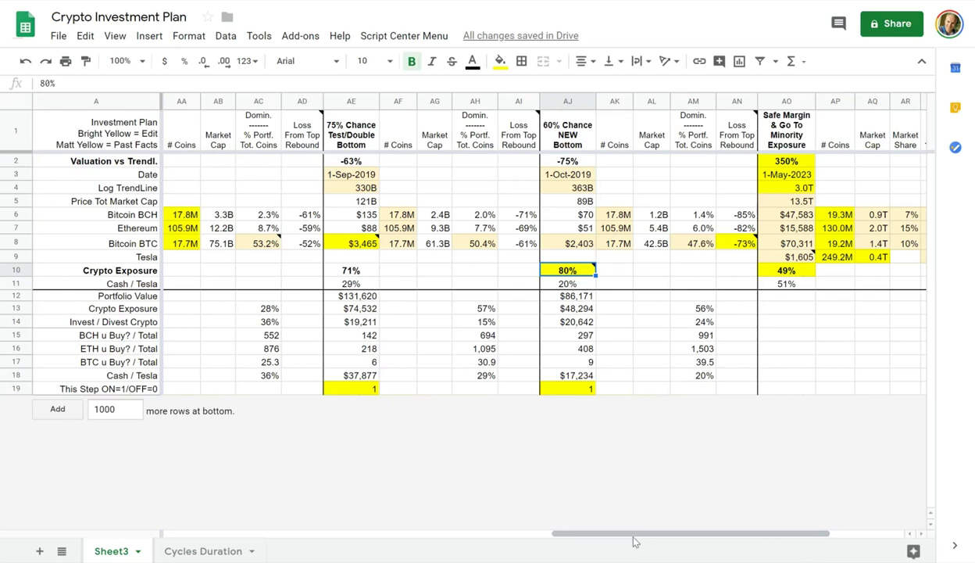
mouse_move(575, 279)
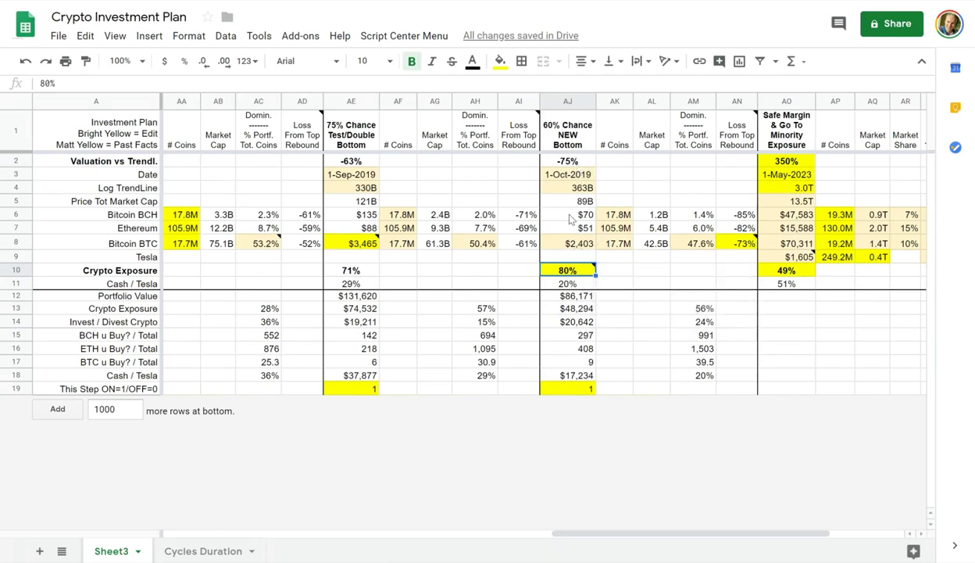
Read the note on Bitcoin BTC's loss from top rebound for the 60% Chance NEW Bottom scenario and check the related BTC price
click(721, 244)
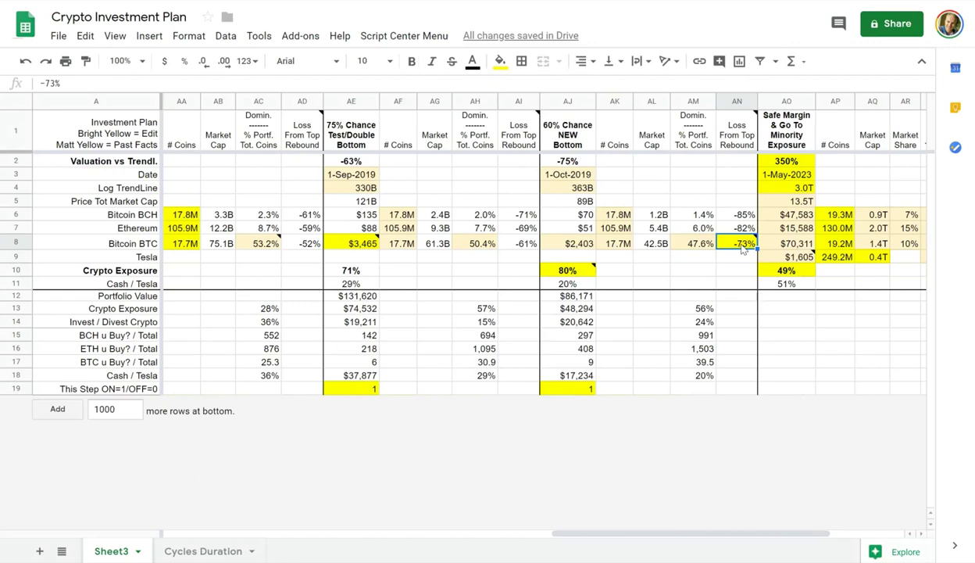
mouse_move(743, 247)
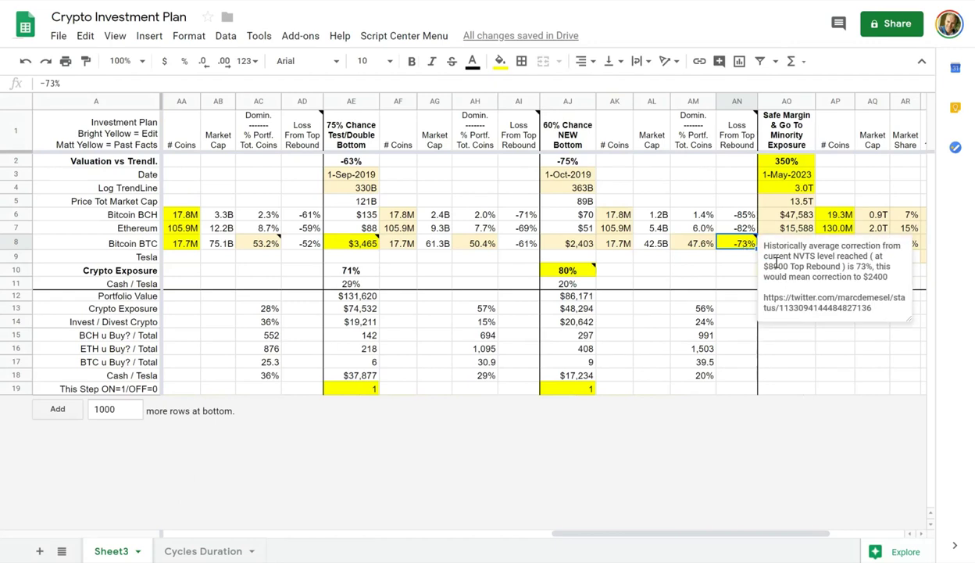
double_click(777, 266)
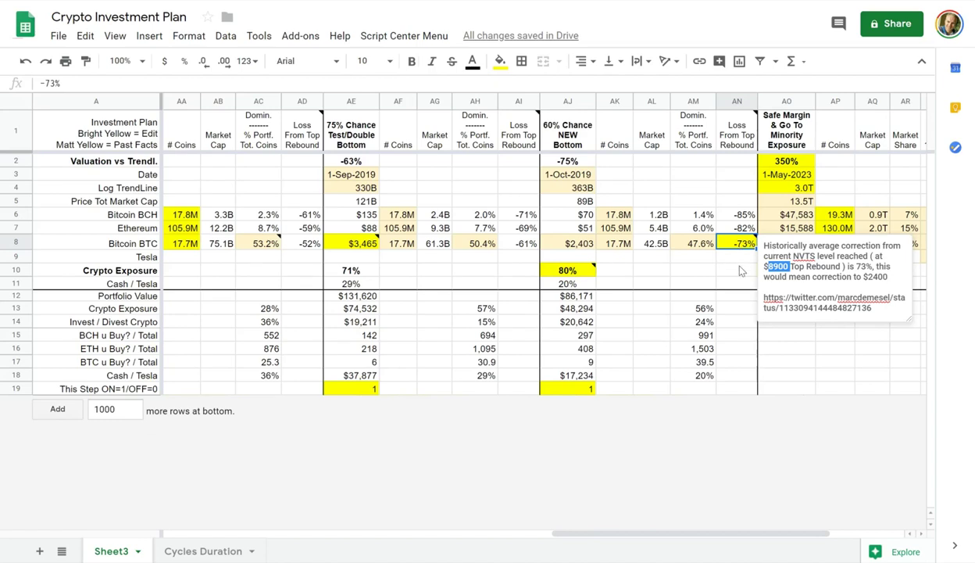
click(571, 244)
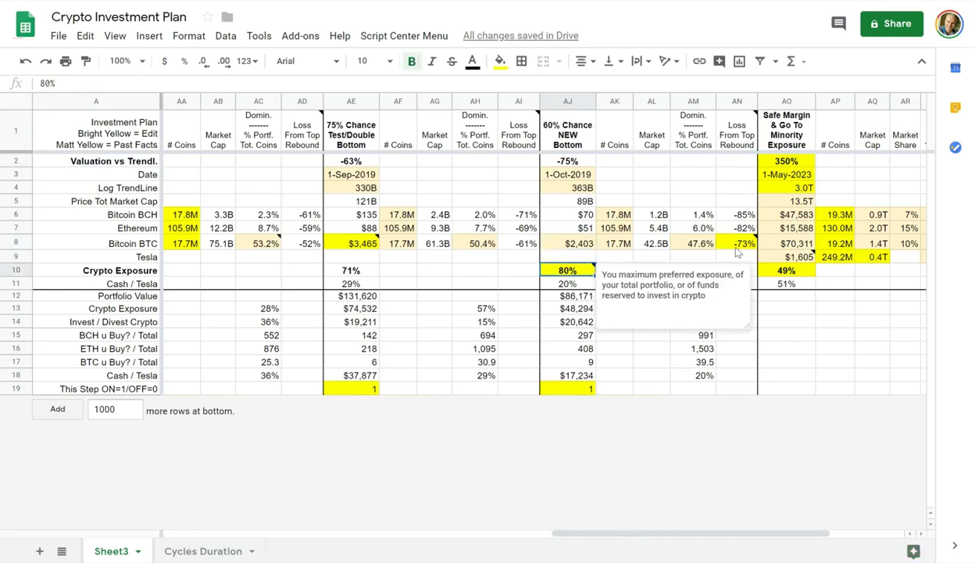
key(Right)
key(Right)
key(Right)
key(Right)
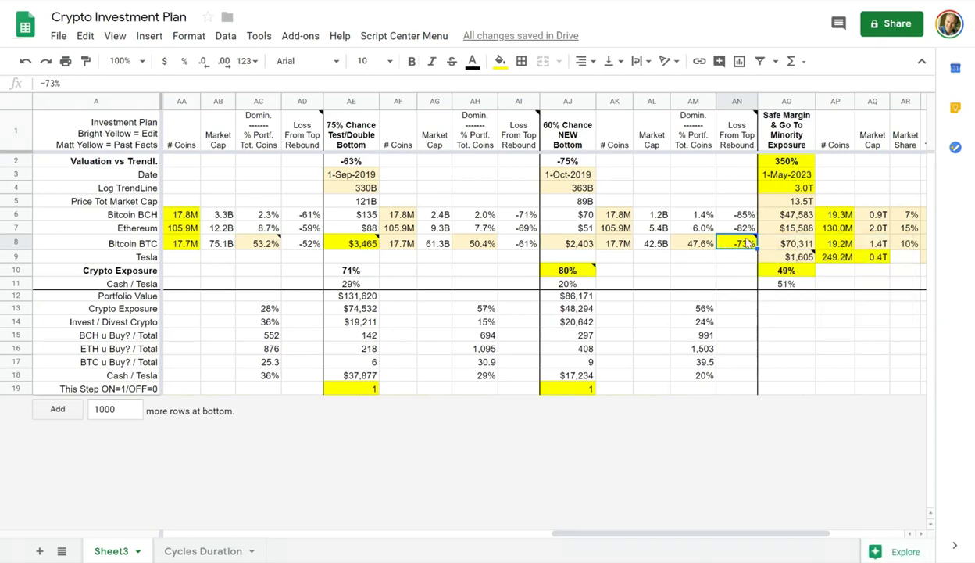
mouse_move(724, 241)
Inspect the market cap, coin count and Bitcoin BTC dominance formulas in the 60% Chance NEW Bottom section
click(645, 244)
click(655, 228)
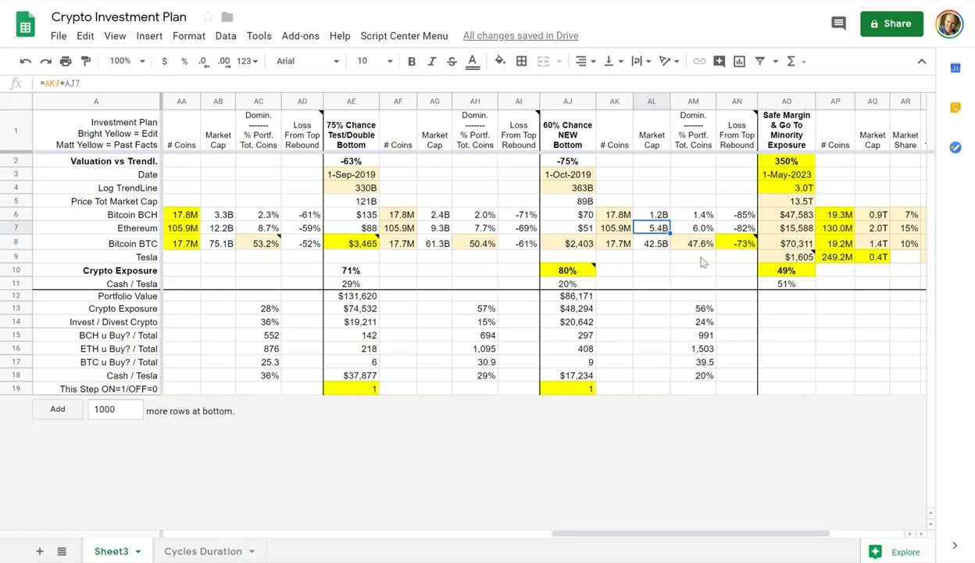
click(699, 246)
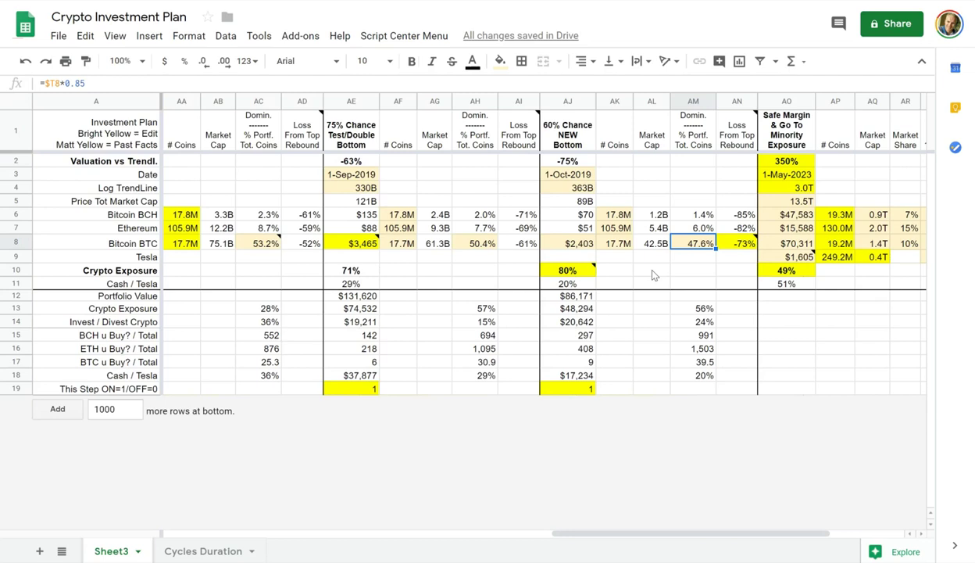
click(616, 242)
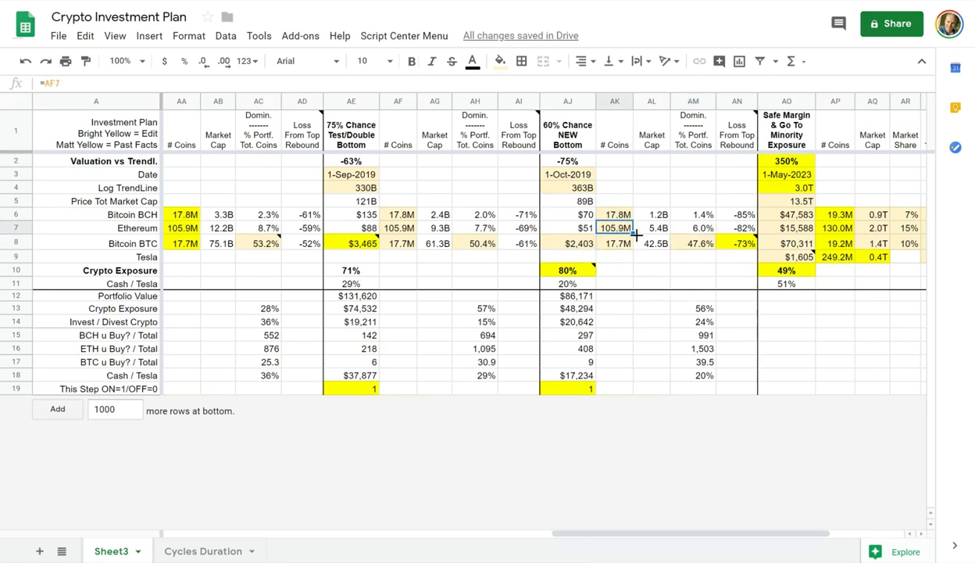
click(687, 244)
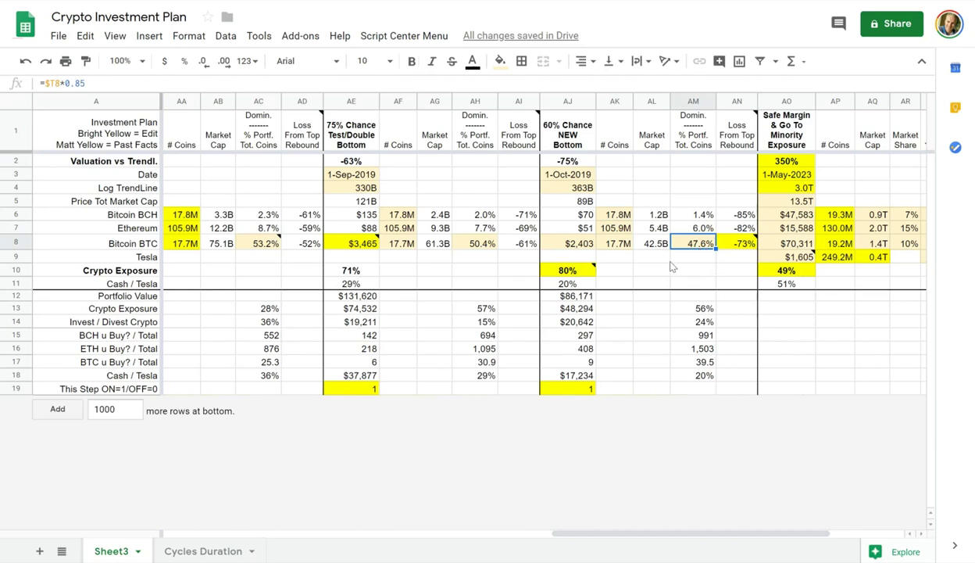
click(612, 243)
click(617, 217)
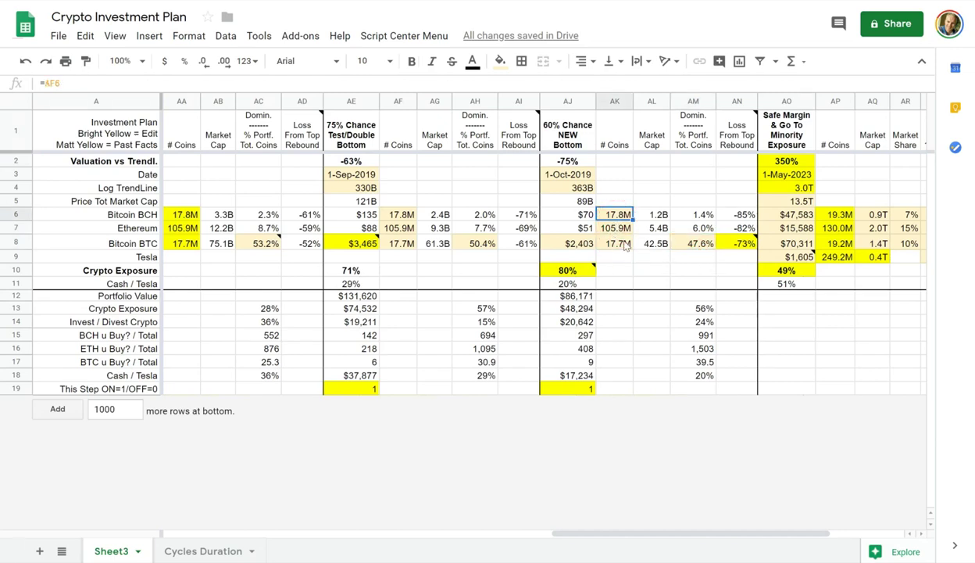
click(621, 230)
click(621, 245)
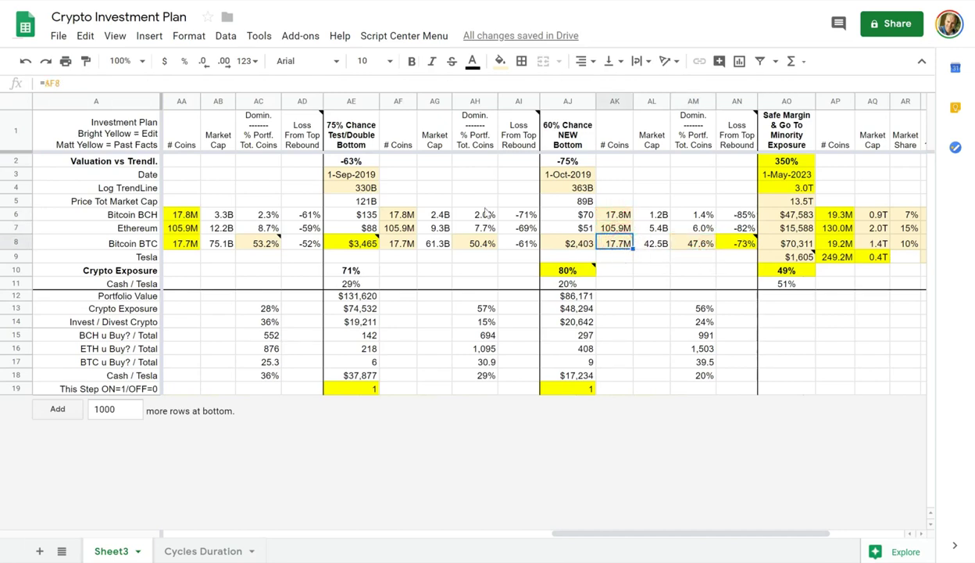
click(689, 244)
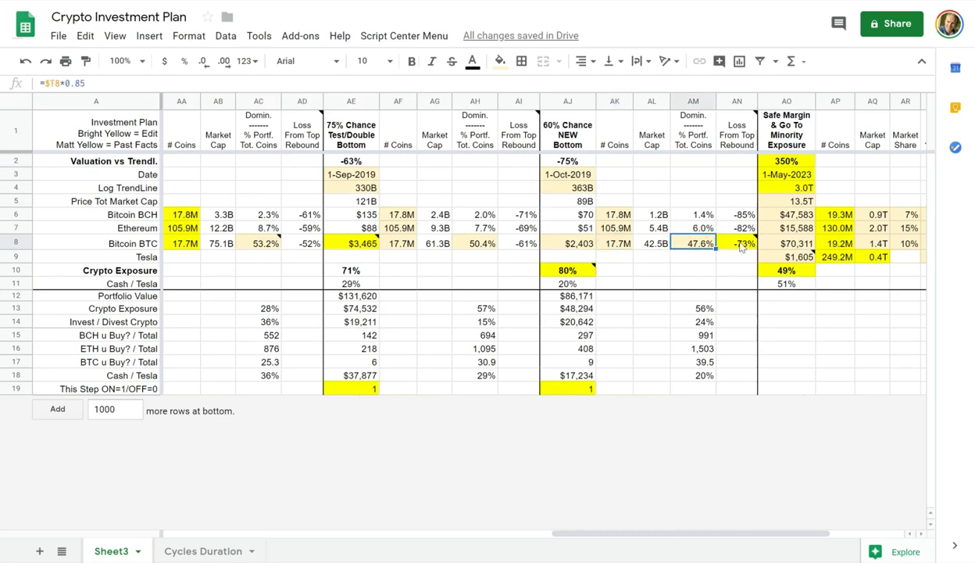
Check the new bottom's BTC price formula and set Bitcoin BTC's loss from top rebound in cell AN8 to -78%
click(723, 243)
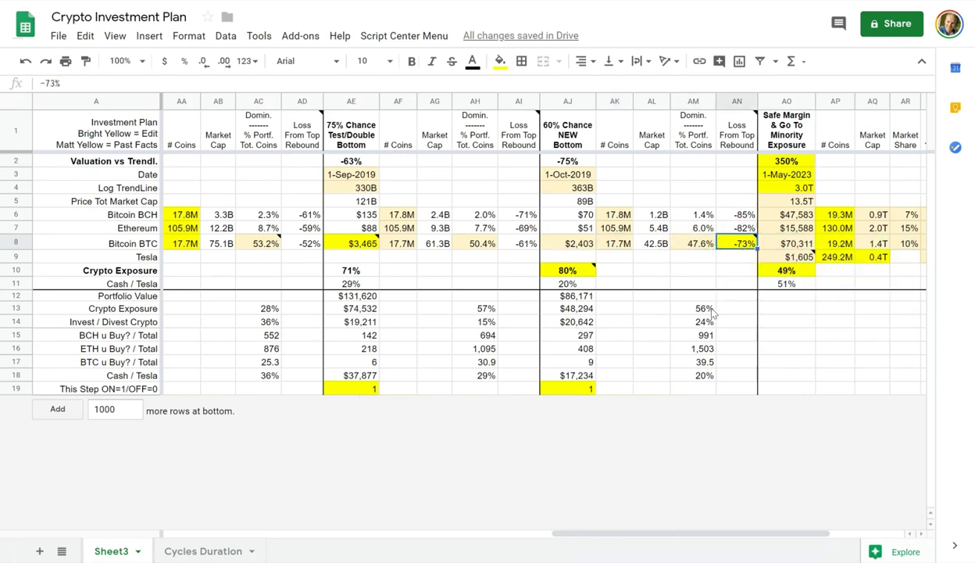
click(585, 245)
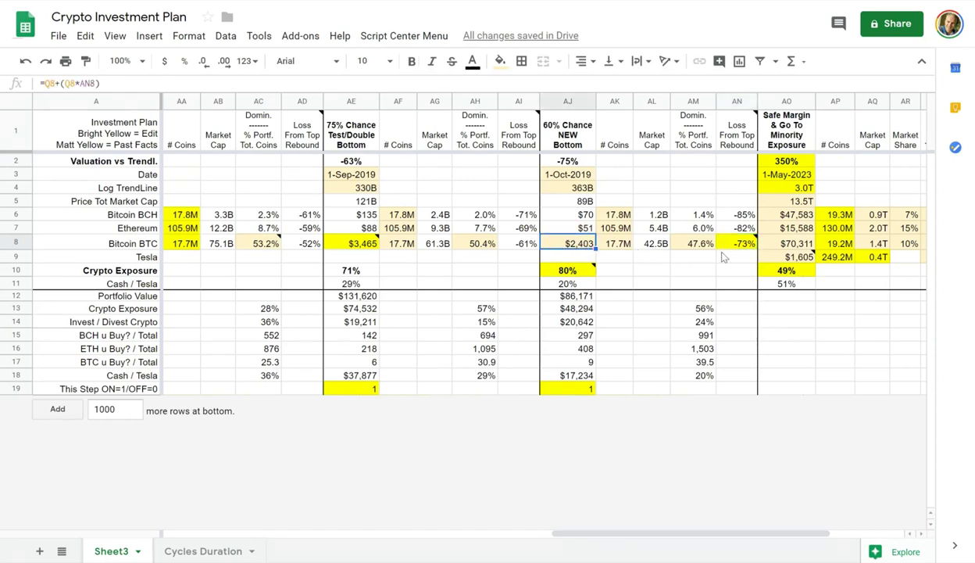
click(727, 243)
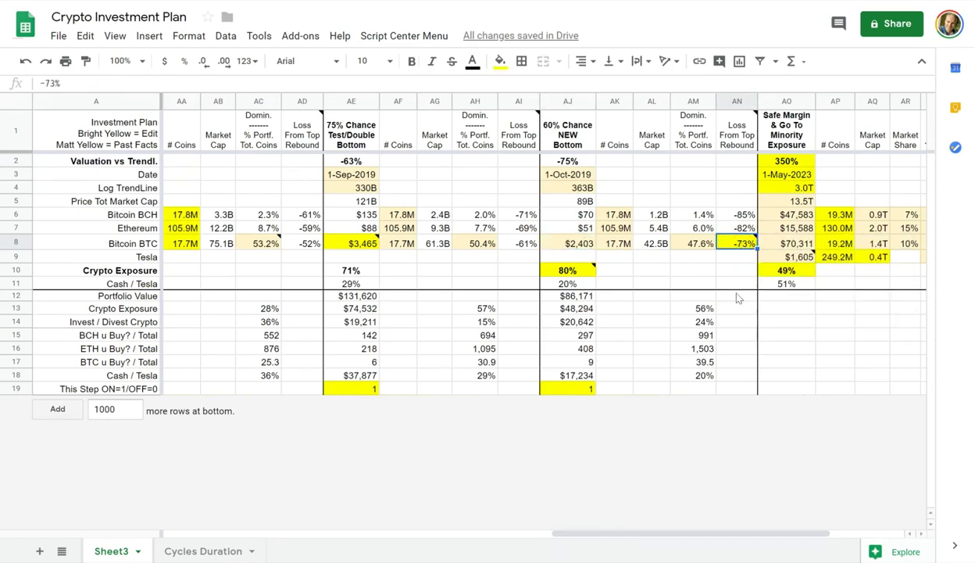
text(-7)
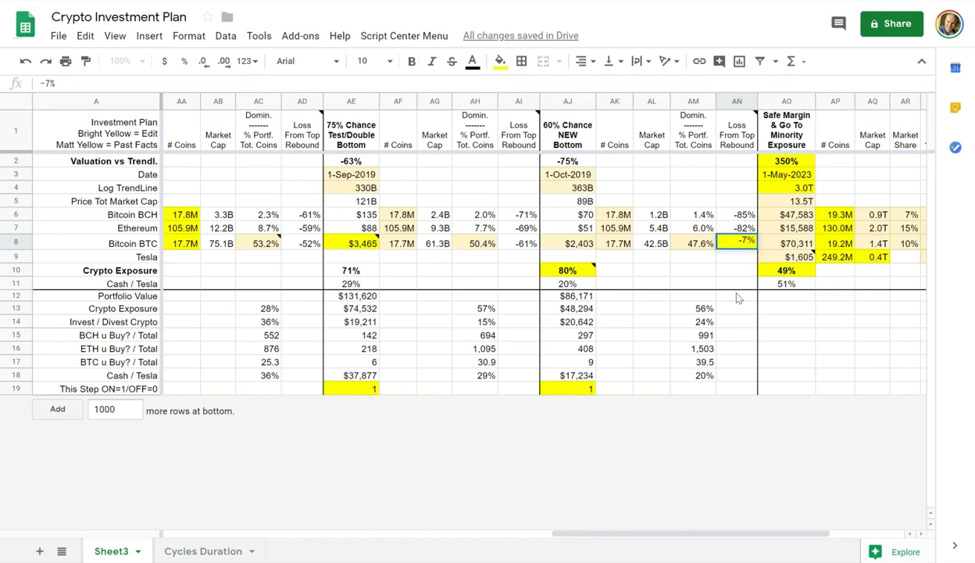
text(8)
key(Return)
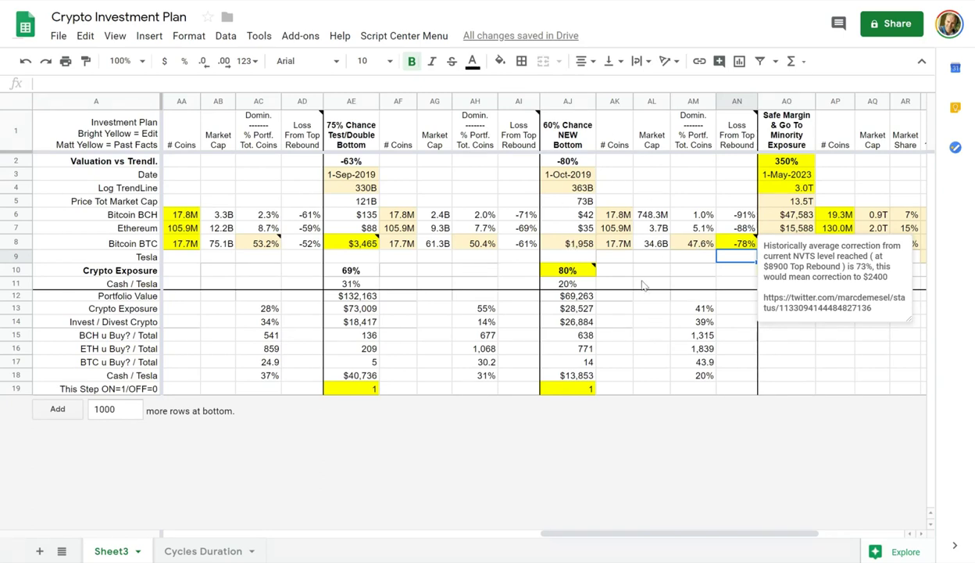
Inspect the Bitcoin BCH and Ethereum price formulas in the 60% Chance NEW Bottom column
click(576, 217)
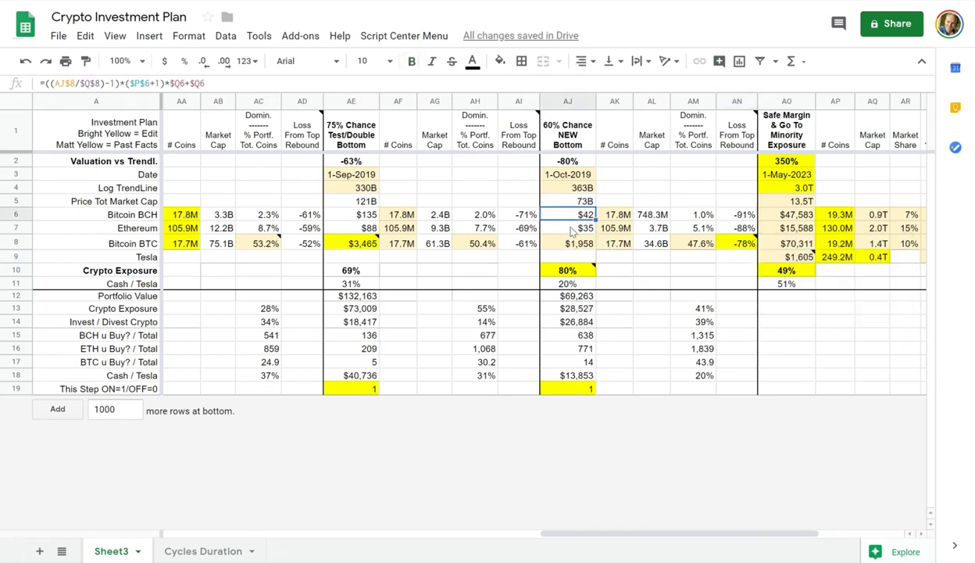
click(582, 227)
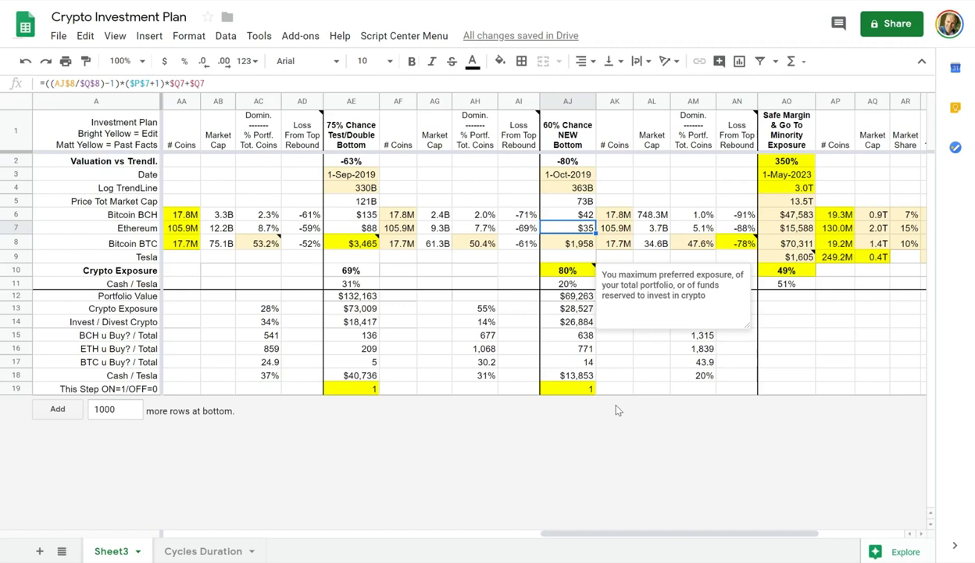
click(817, 2)
click(693, 269)
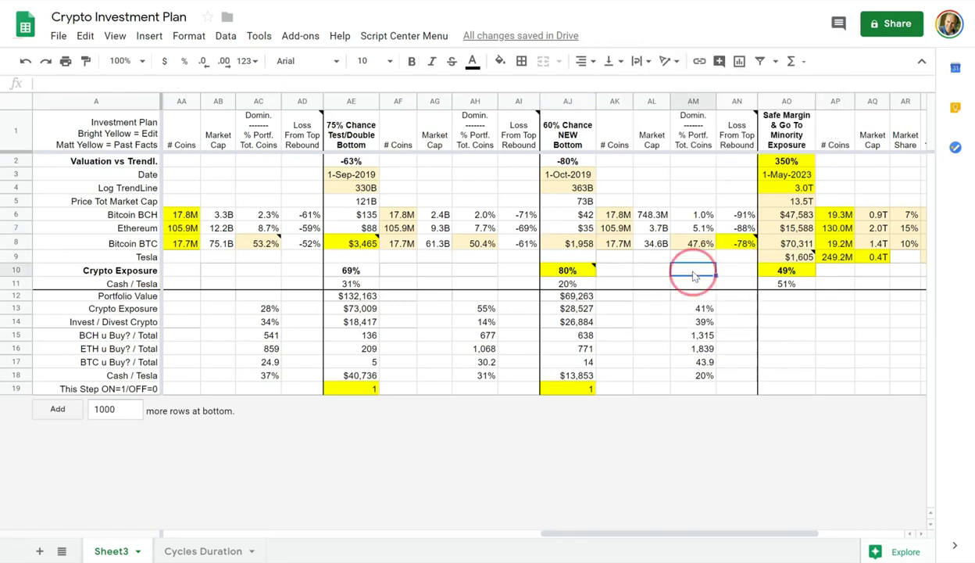
click(570, 218)
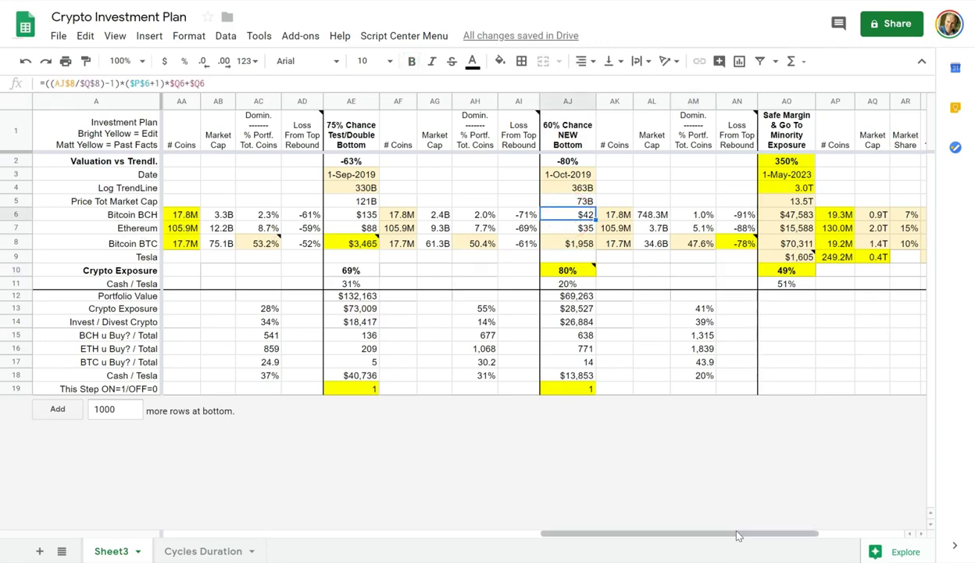
Compare the Bitcoin BCH and Bitcoin BTC prices in the TOP All Time High column with those in the Low & Should Be Invested column
drag(738, 530, 289, 515)
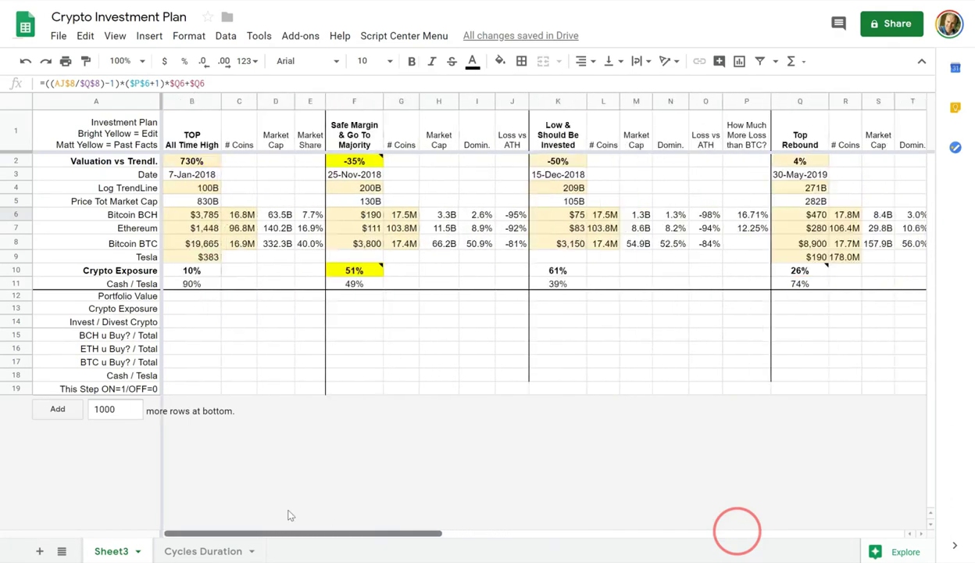
click(751, 218)
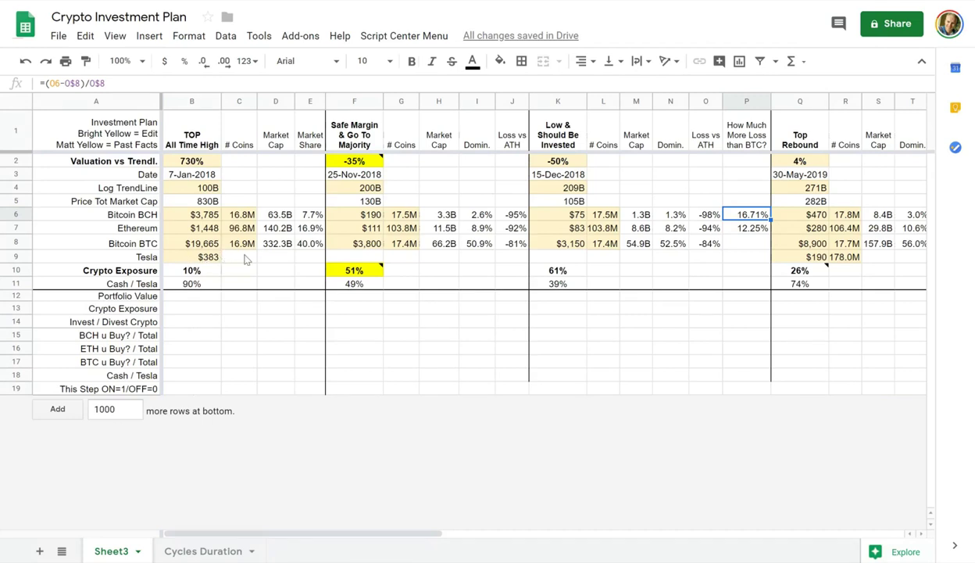
click(195, 133)
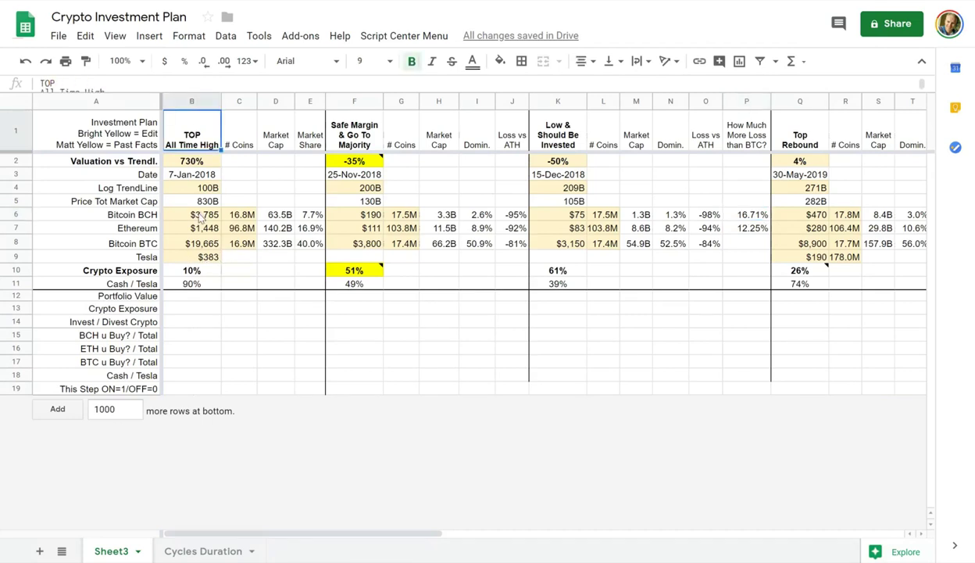
click(200, 176)
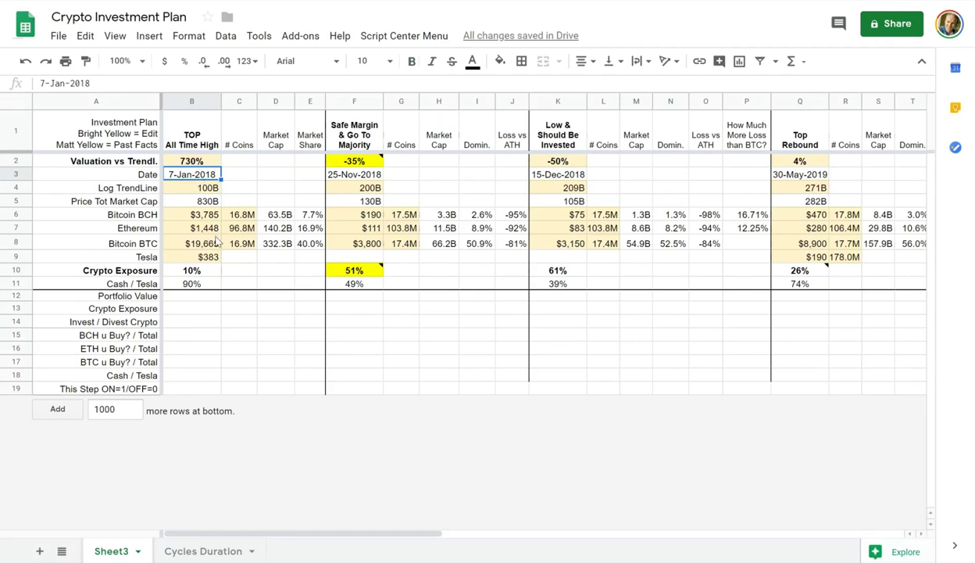
click(200, 217)
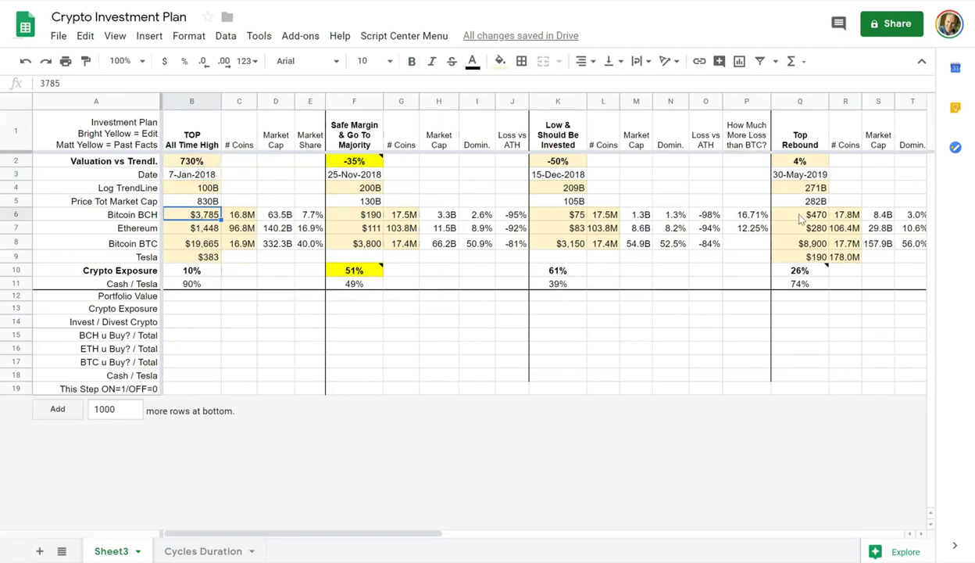
click(564, 219)
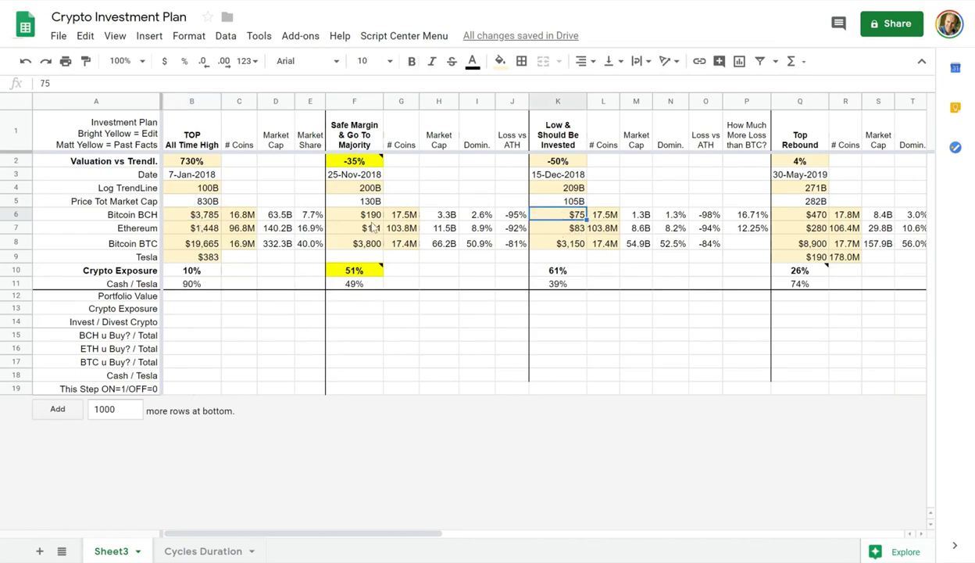
click(202, 248)
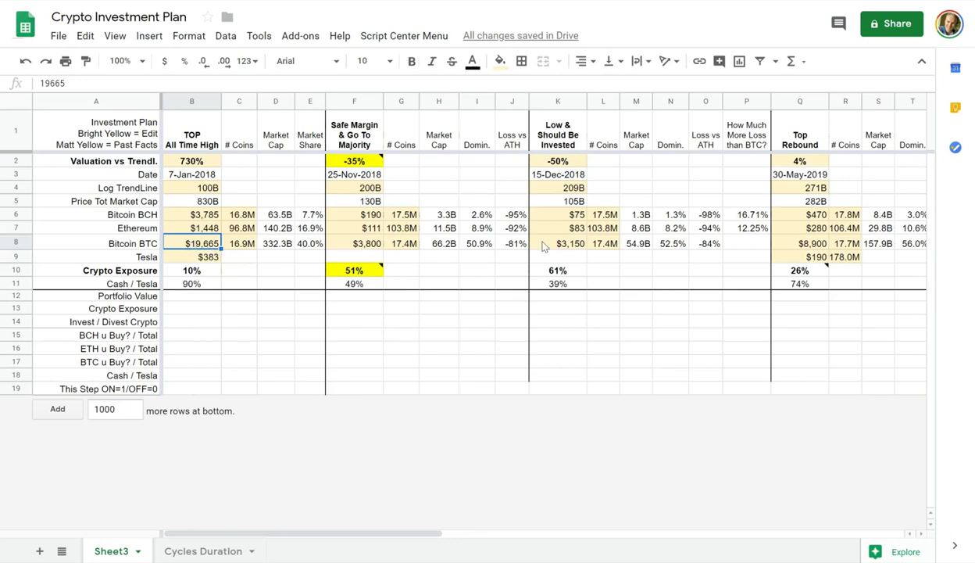
click(550, 242)
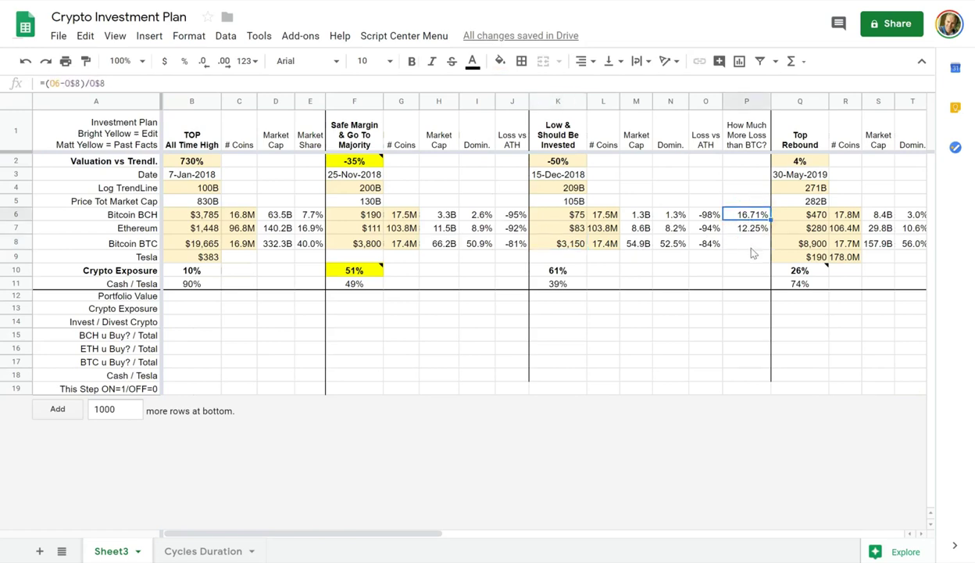
Inspect the Bitcoin BCH and Ethereum formulas in the How Much More Loss than BTC? column
click(747, 126)
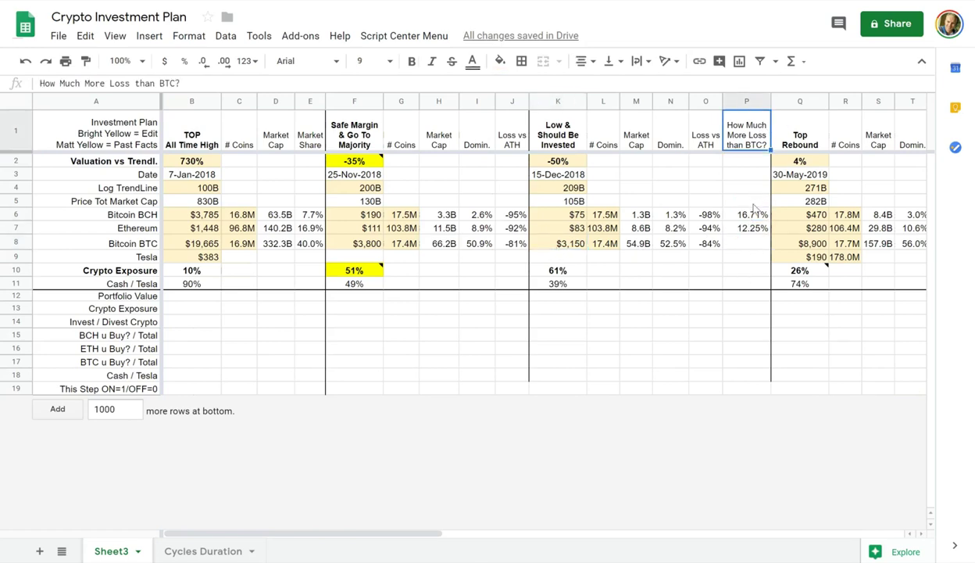
click(735, 212)
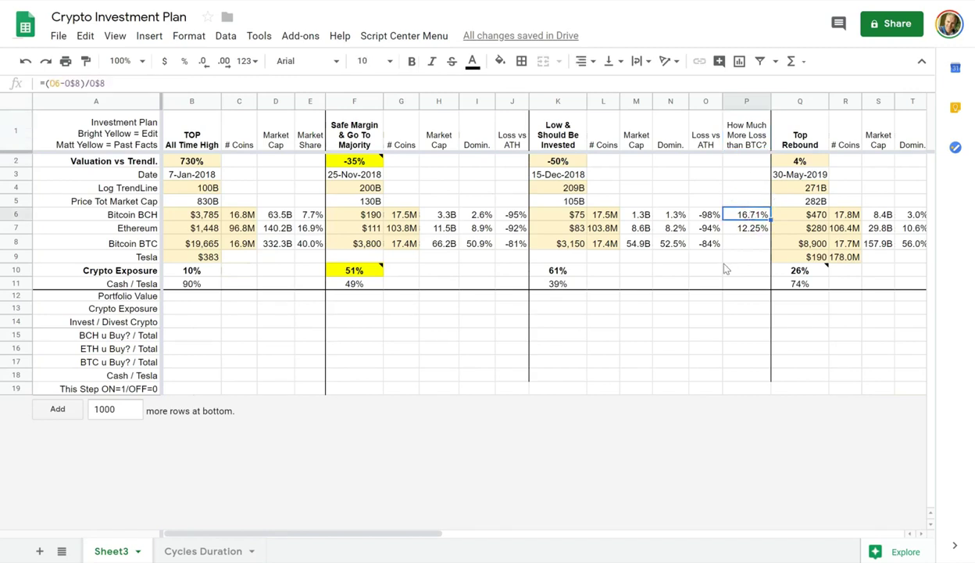
click(727, 227)
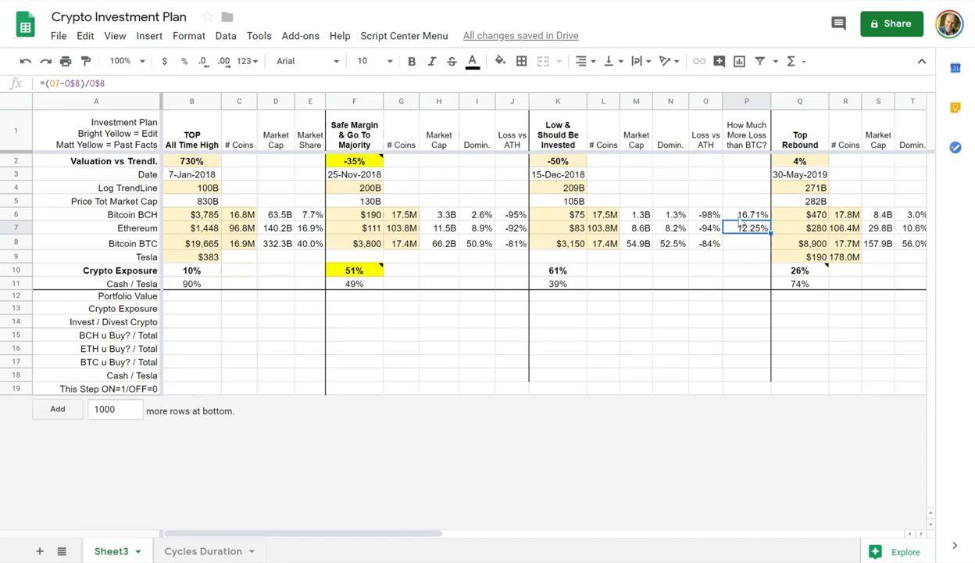
drag(724, 215, 740, 228)
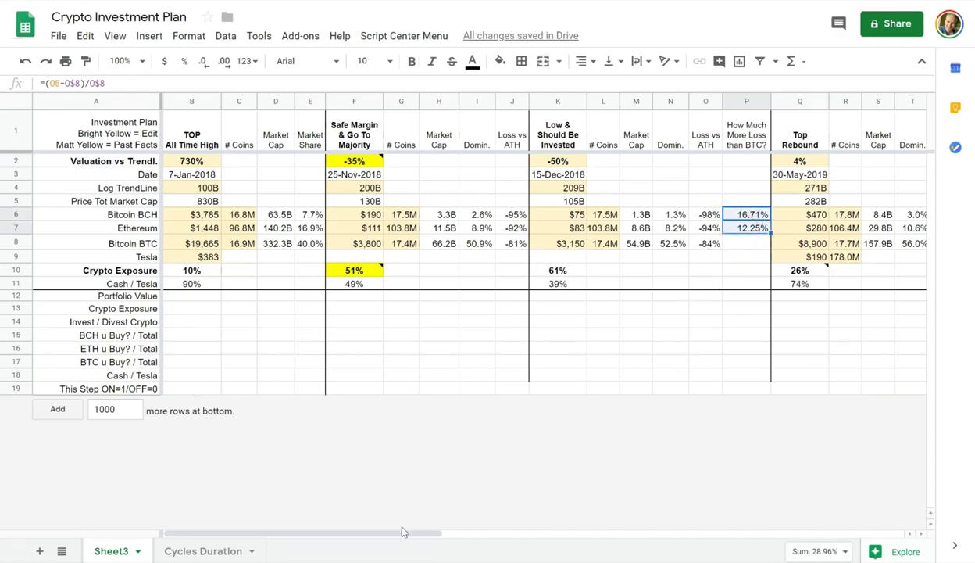
Check the Bitcoin BTC price formulas for the 75% Chance Test/Double Bottom and the 60% Chance NEW Bottom
drag(406, 533, 582, 535)
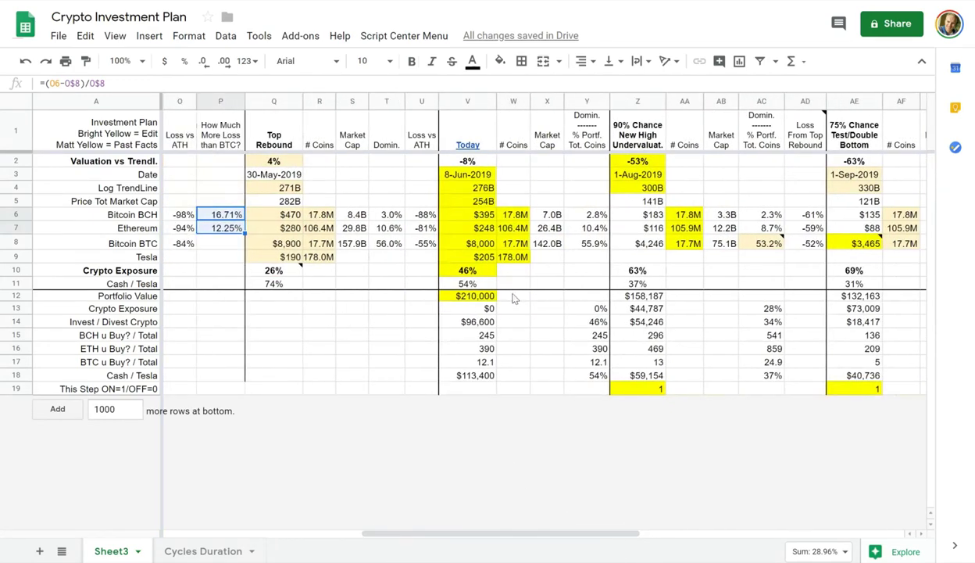
click(843, 244)
scroll(545, 537, right, 5)
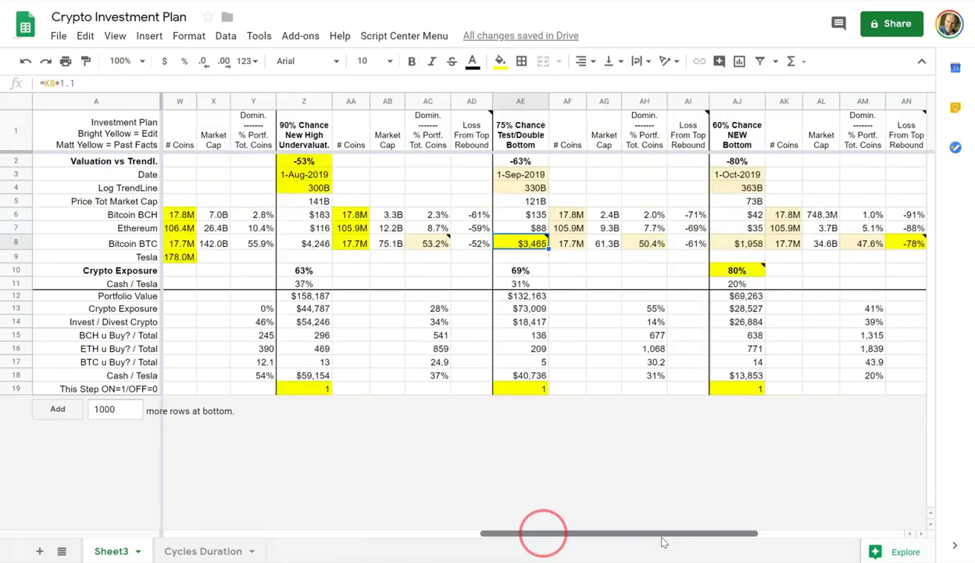
click(735, 244)
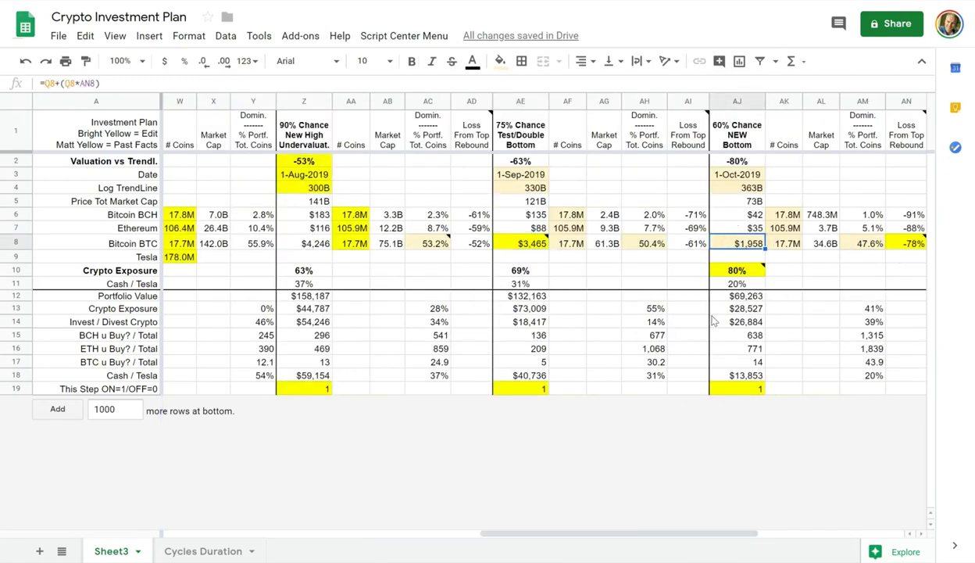
Trace the cells referenced by the Bitcoin BCH price formula in AJ6 back to the Top Rebound section, keeping the formula as is
click(755, 219)
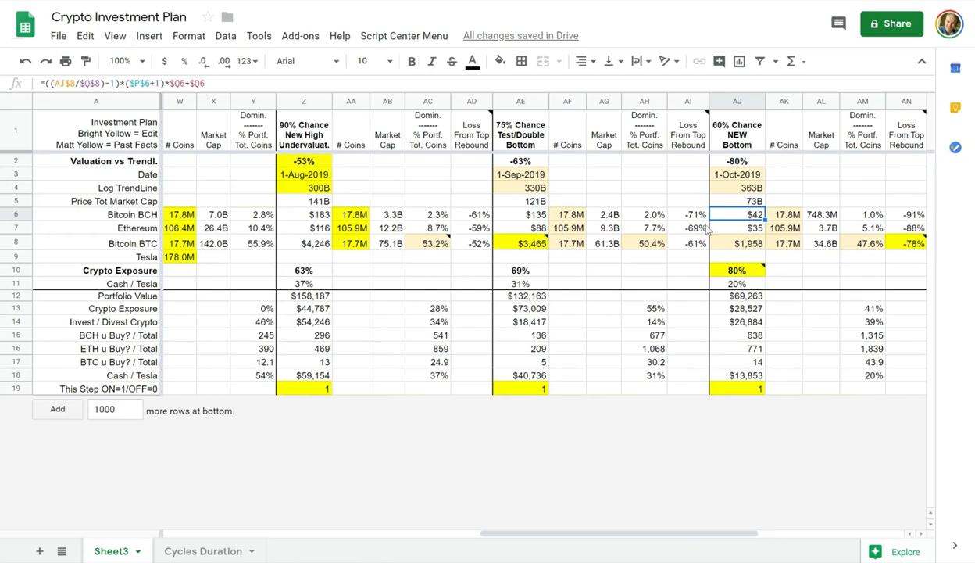
double_click(754, 220)
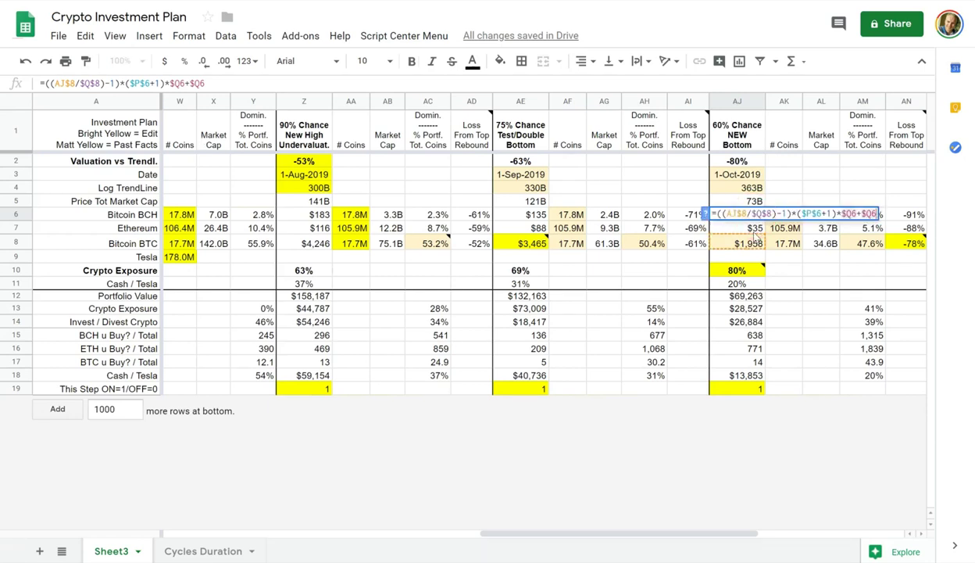
drag(604, 534, 377, 473)
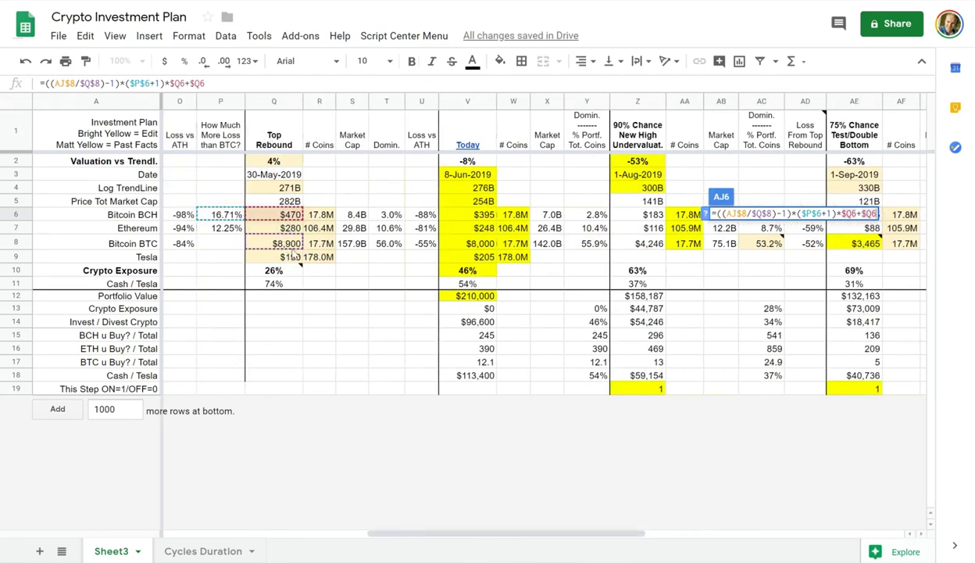
key(Return)
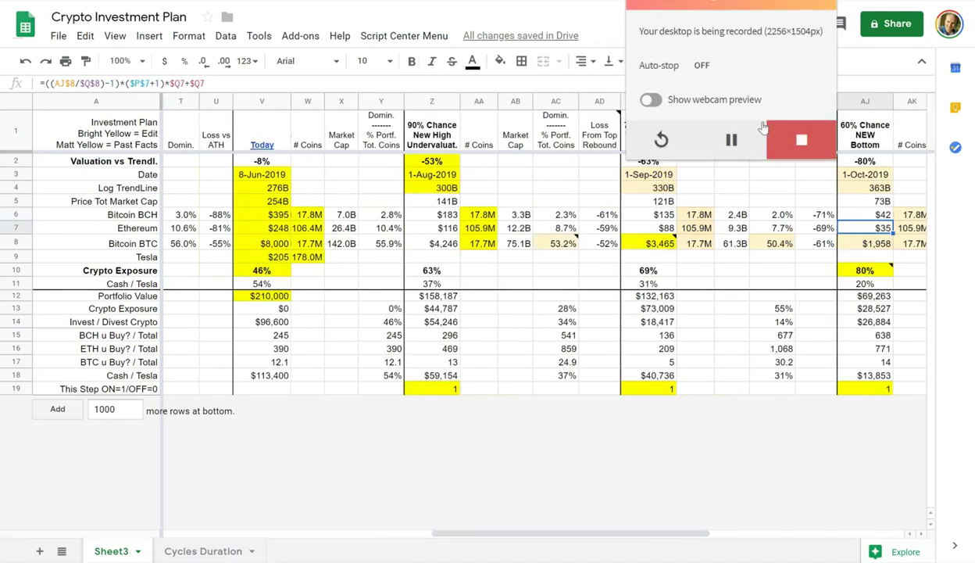
Set today's Portfolio Value in cell V12 to 100000
click(280, 300)
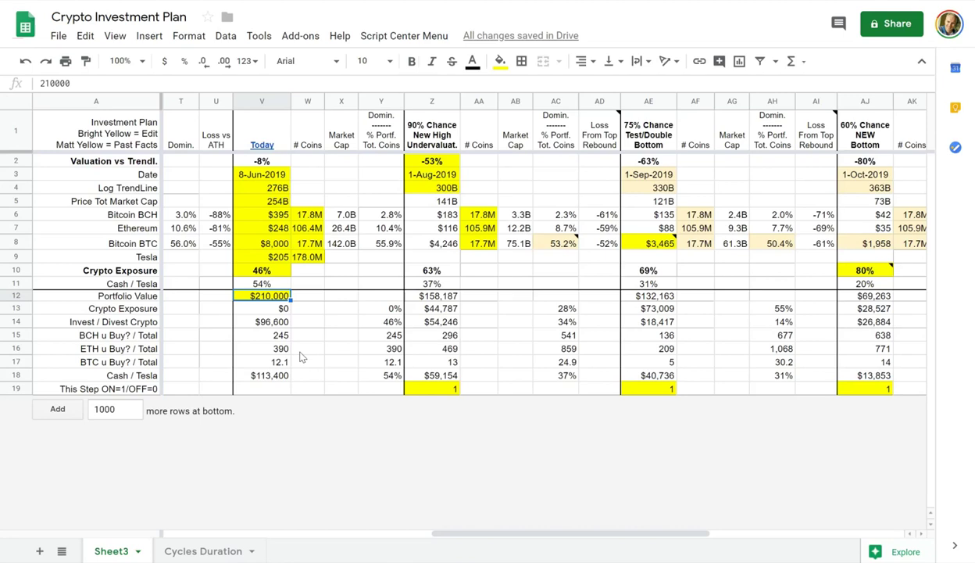
text(100000)
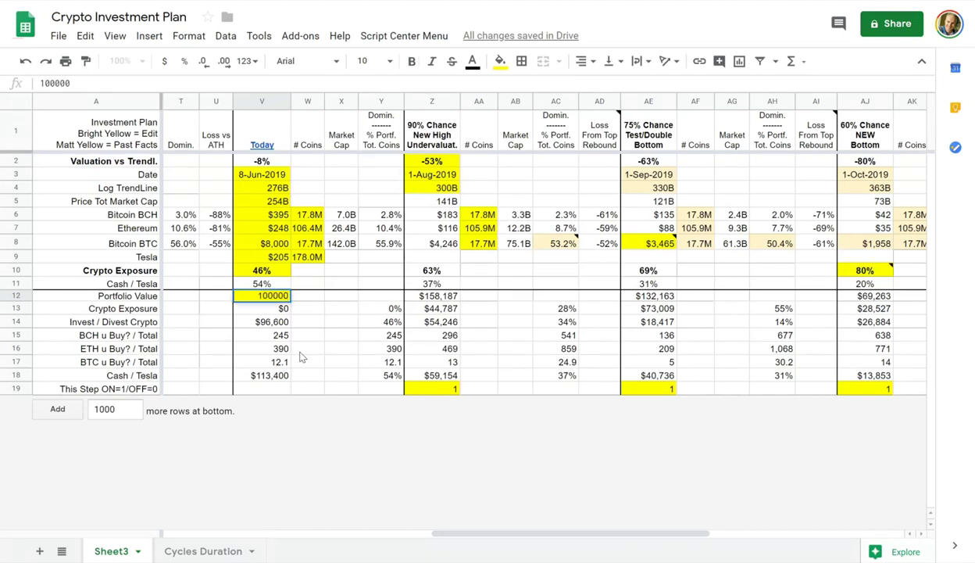
key(Return)
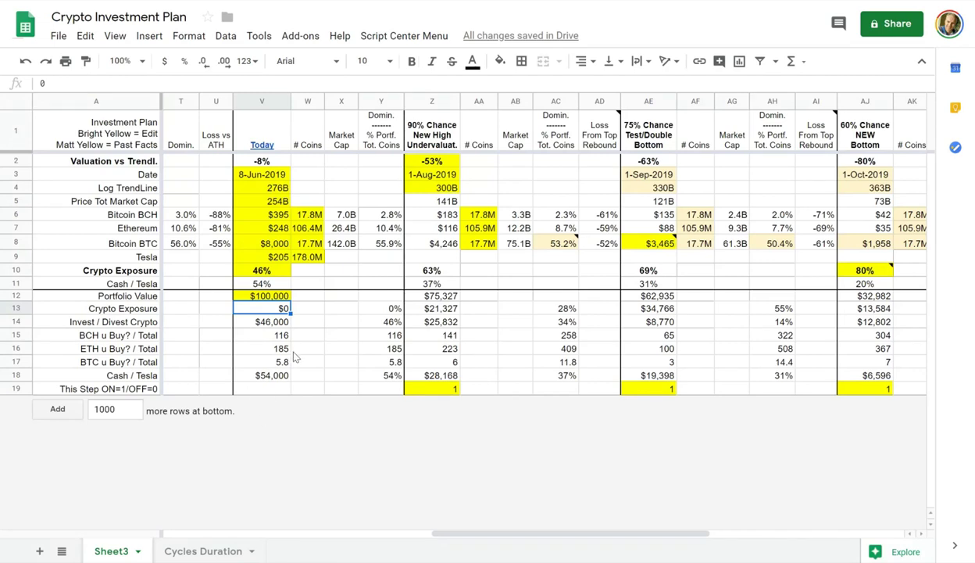
Review the Today column's crypto exposure, date, valuation formula, log trendline and total market cap inputs
click(265, 279)
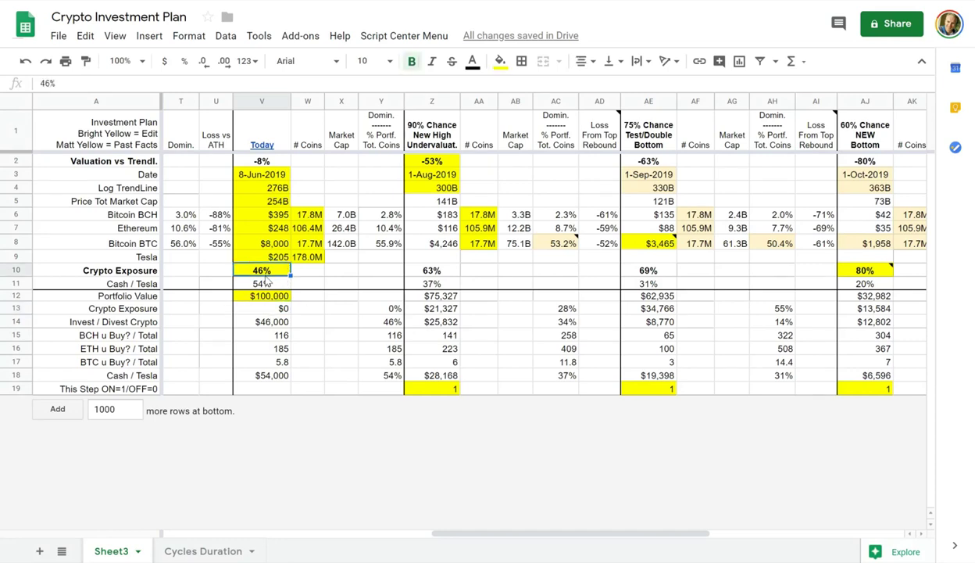
click(254, 175)
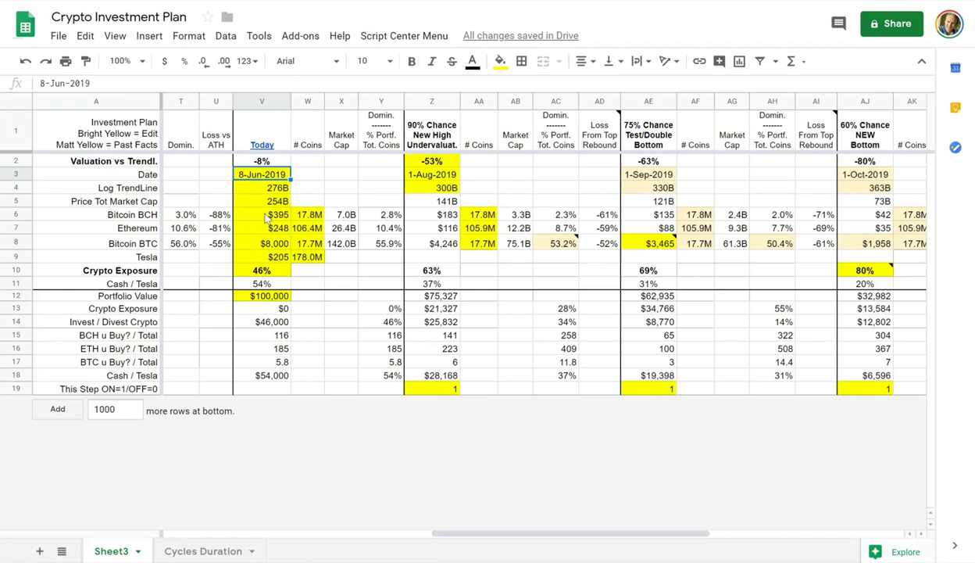
click(263, 161)
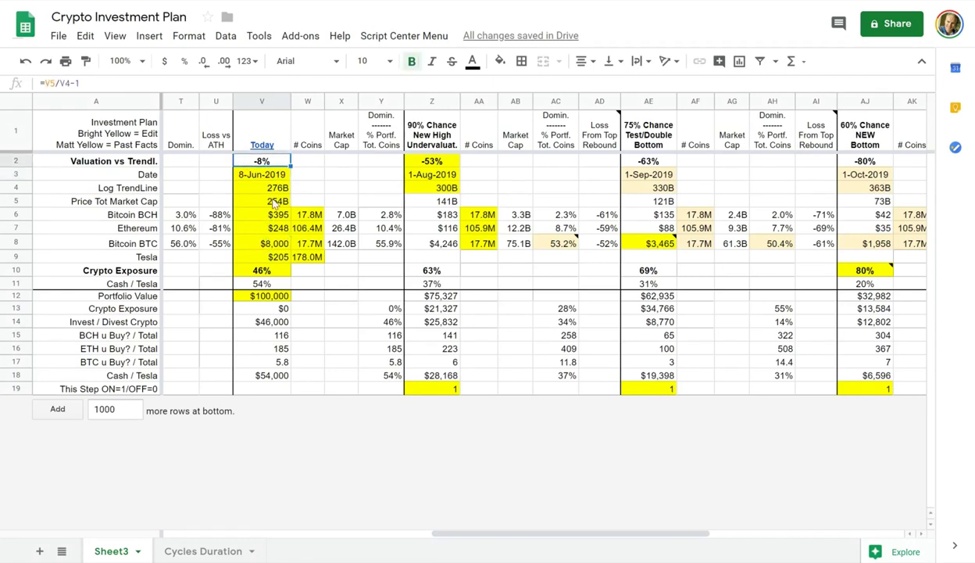
click(275, 202)
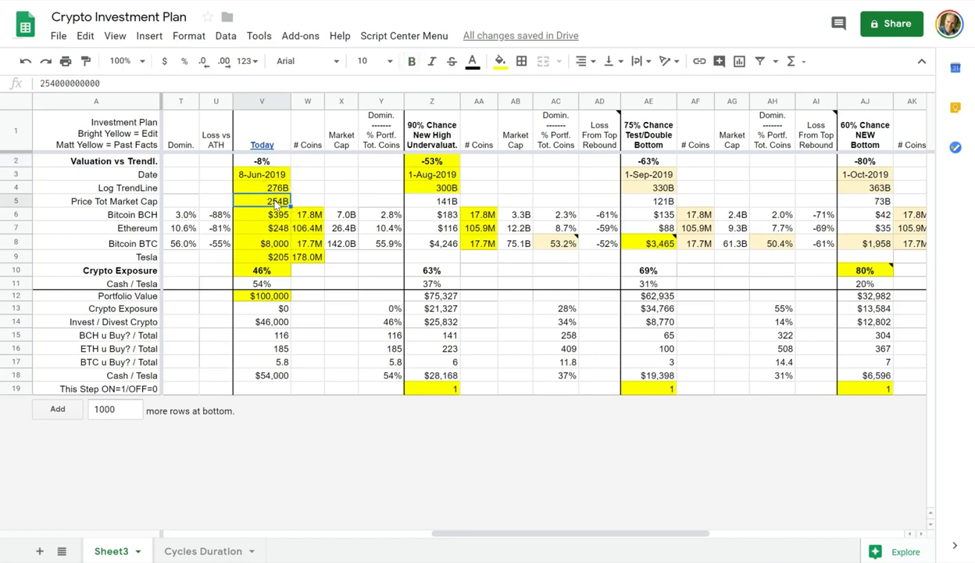
click(266, 189)
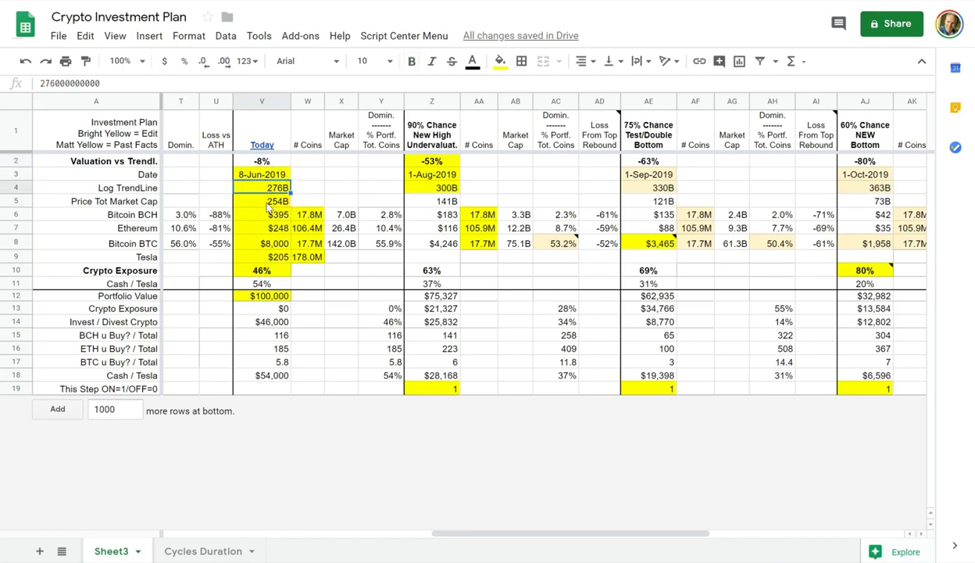
click(268, 203)
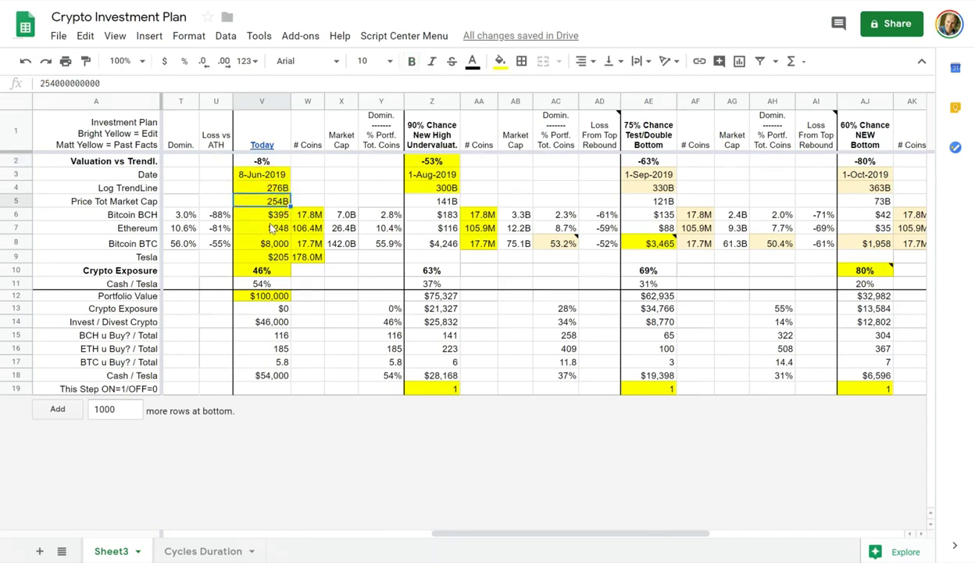
Review today's Bitcoin BCH and Ethereum prices and the coin counts for Bitcoin BCH, Ethereum and Bitcoin BTC
click(270, 219)
click(271, 231)
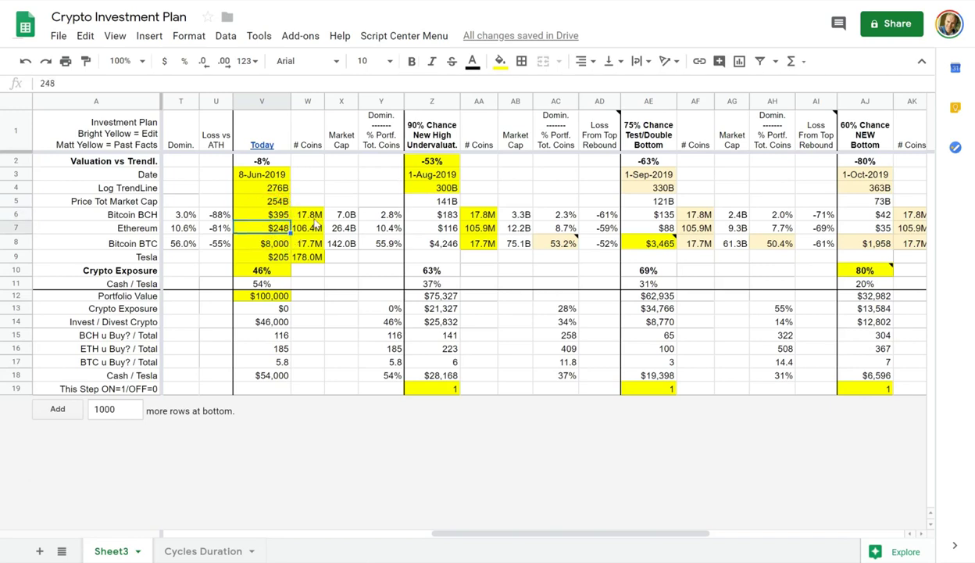
click(308, 217)
click(311, 228)
click(306, 244)
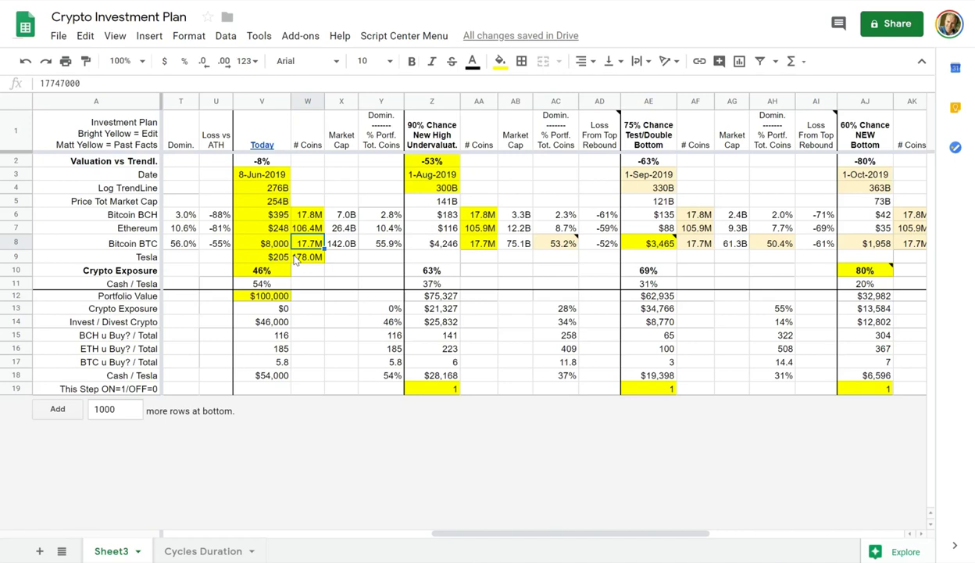
Check today's crypto exposure and portfolio value along with the This Step ON=1/OFF=0 switches of the 90%, 75% and 60% Chance scenarios
click(264, 271)
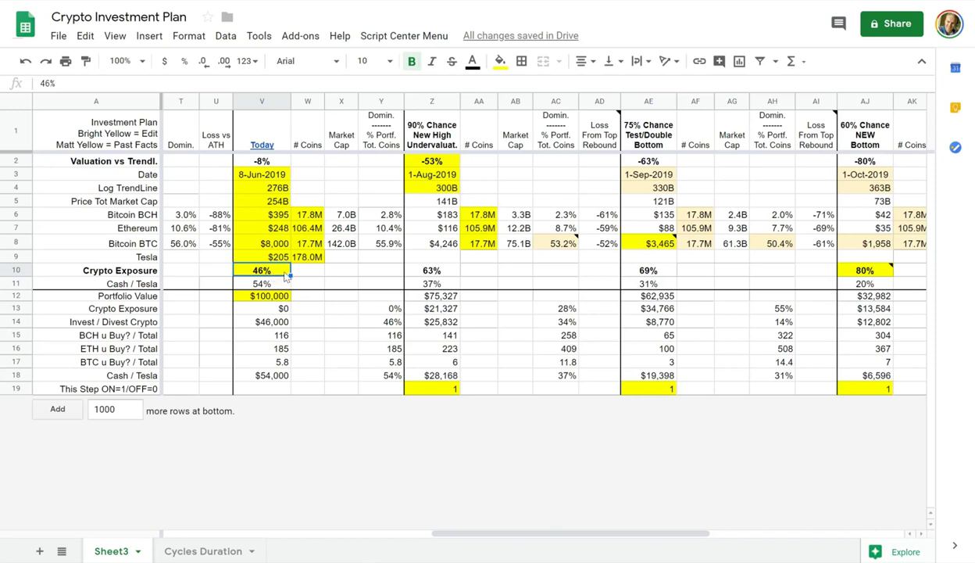
click(280, 297)
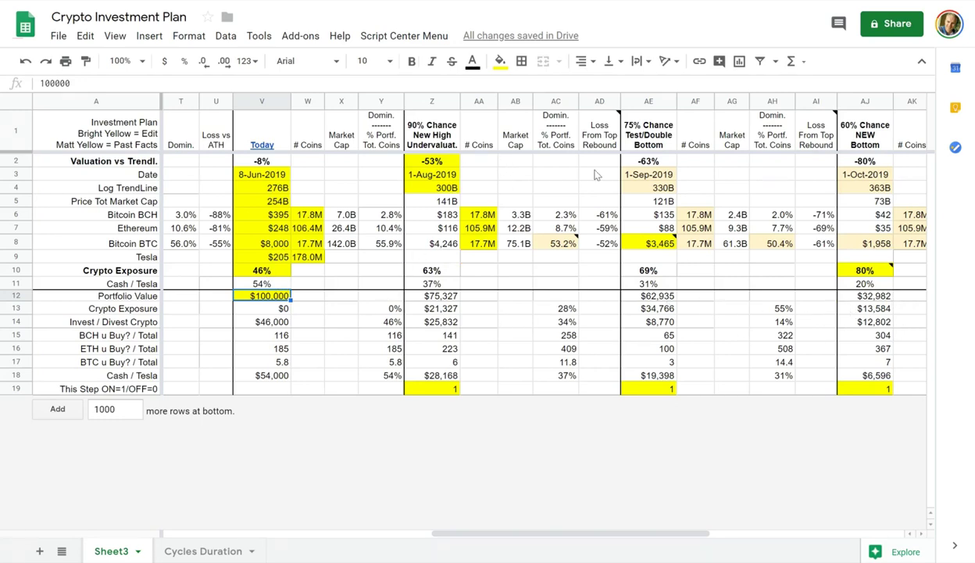
click(412, 386)
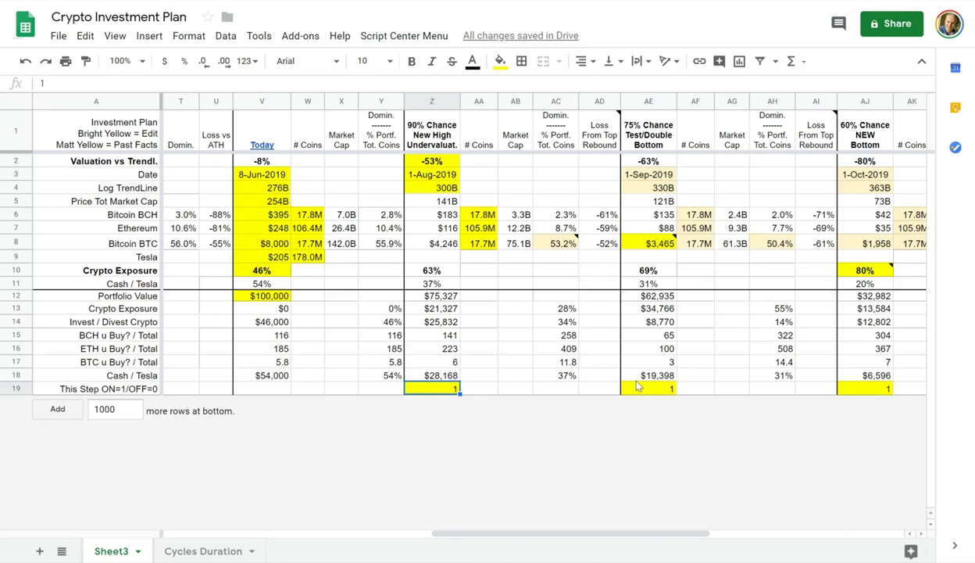
click(649, 384)
click(838, 384)
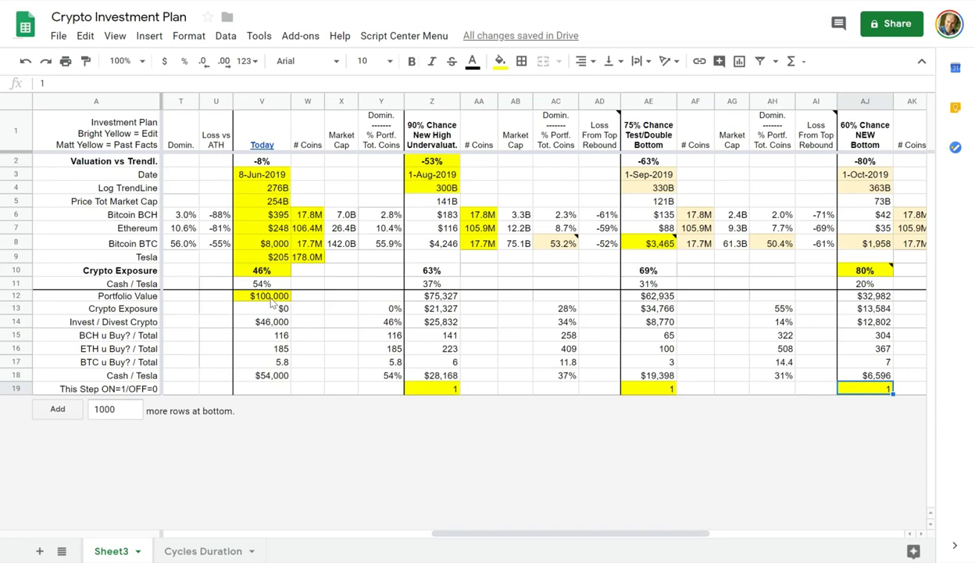
click(270, 297)
click(263, 273)
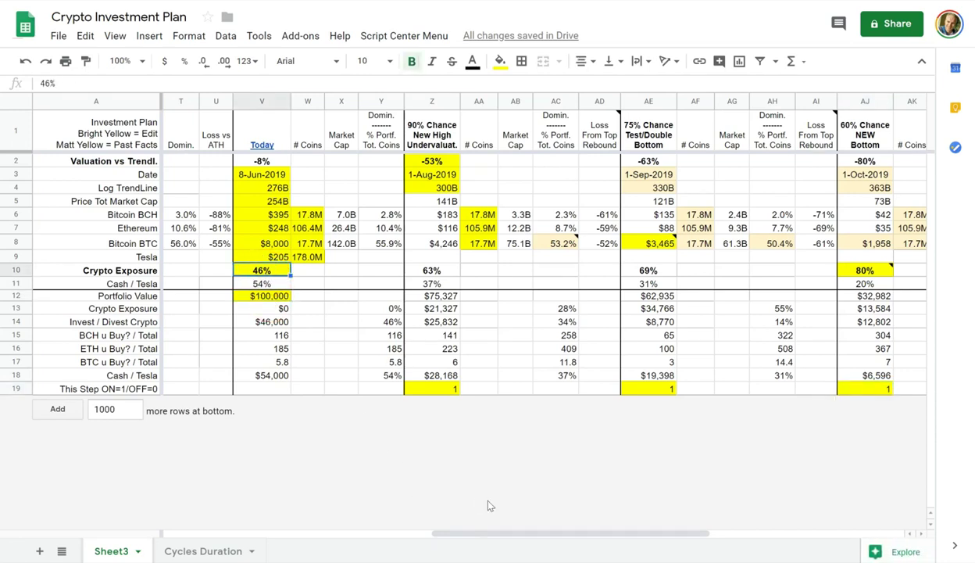
Review the formulas for today's Invest / Divest Crypto amount and remaining Cash / Tesla
drag(569, 534, 492, 504)
click(382, 322)
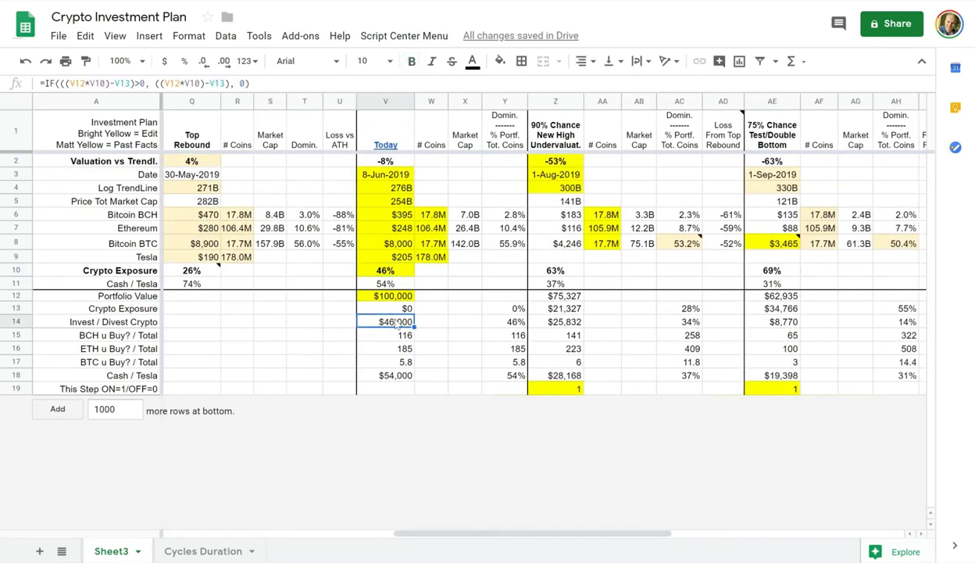
click(404, 378)
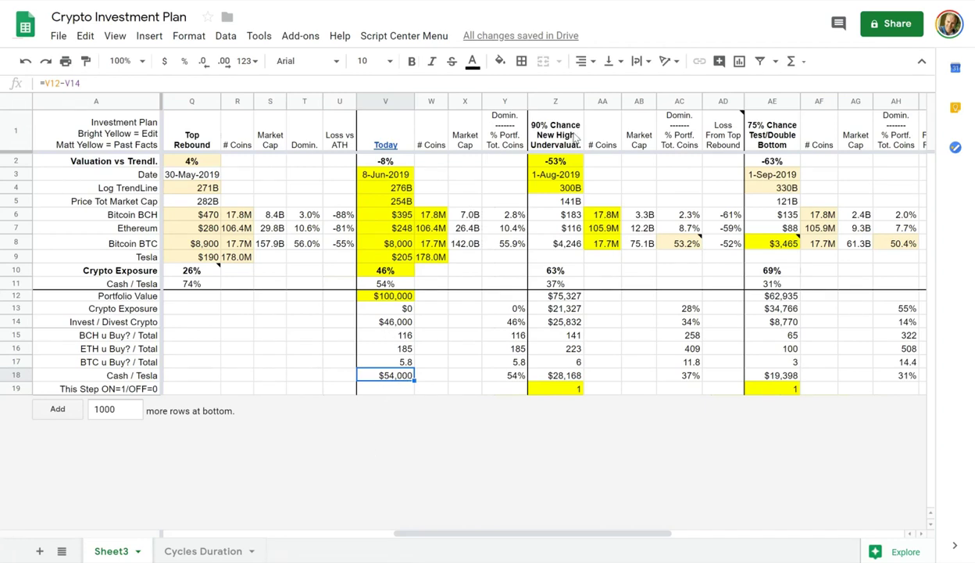
Examine the 90% Chance New High Undervaluation scenario's heading and Valuation vs Trendline, comparing the valuation with an earlier column's
click(562, 161)
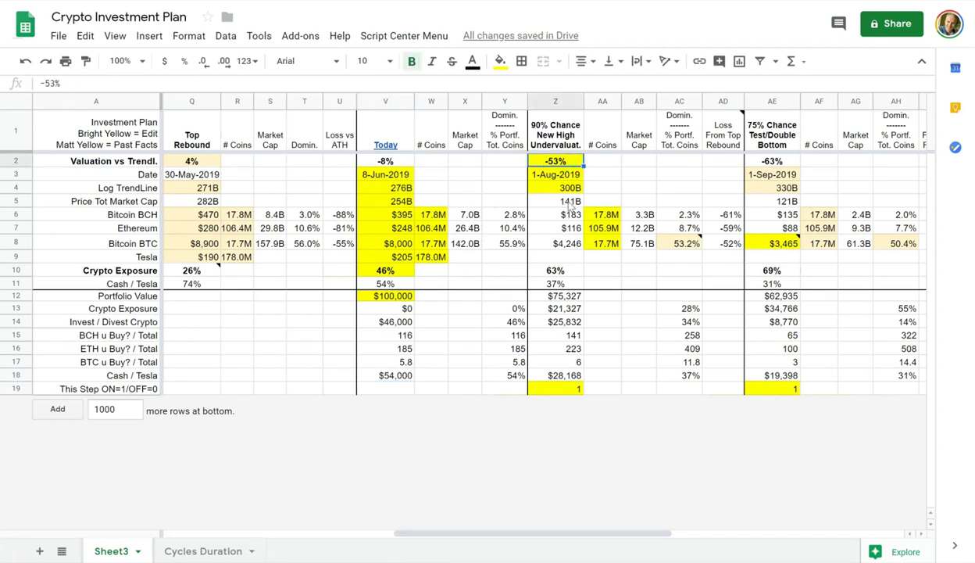
click(547, 139)
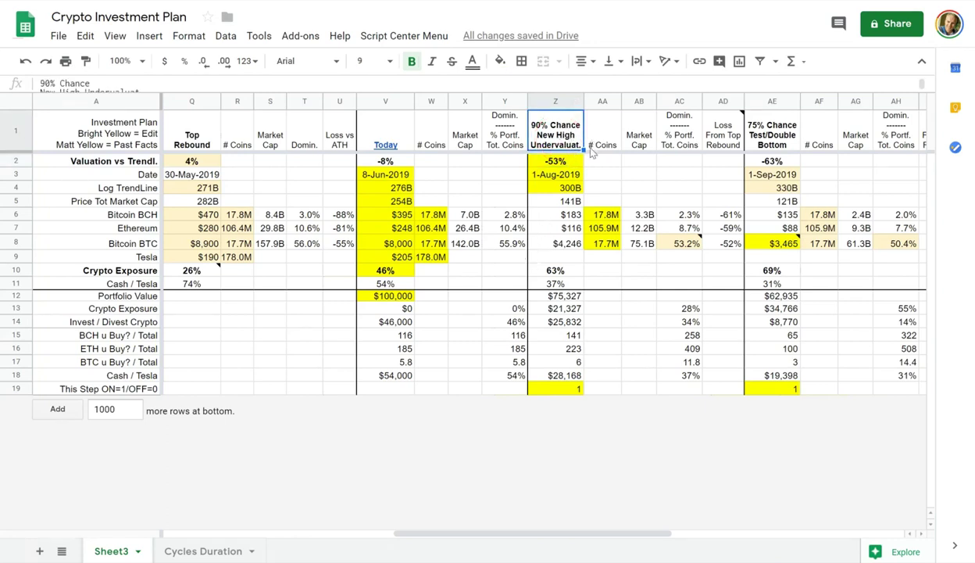
click(552, 162)
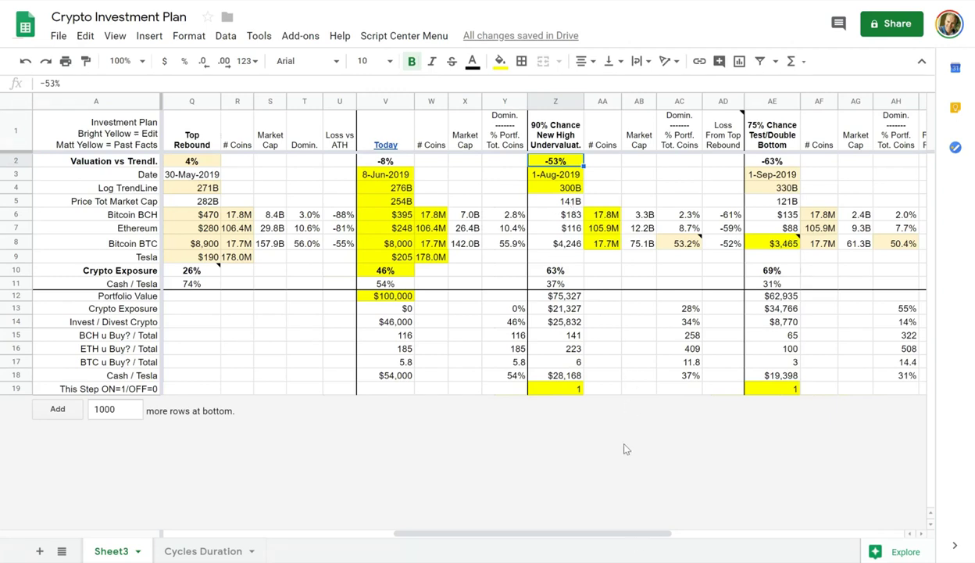
drag(637, 533, 658, 536)
click(317, 161)
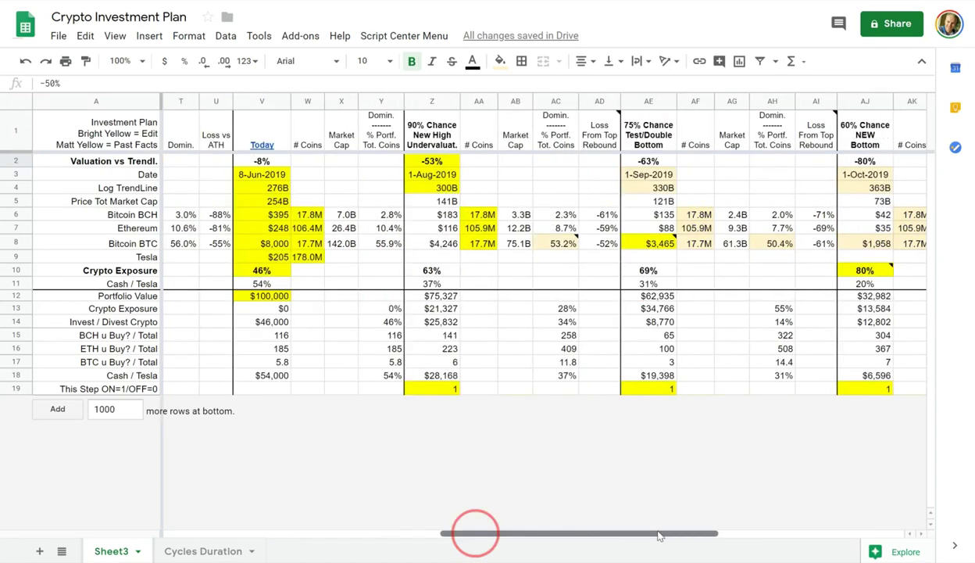
click(441, 161)
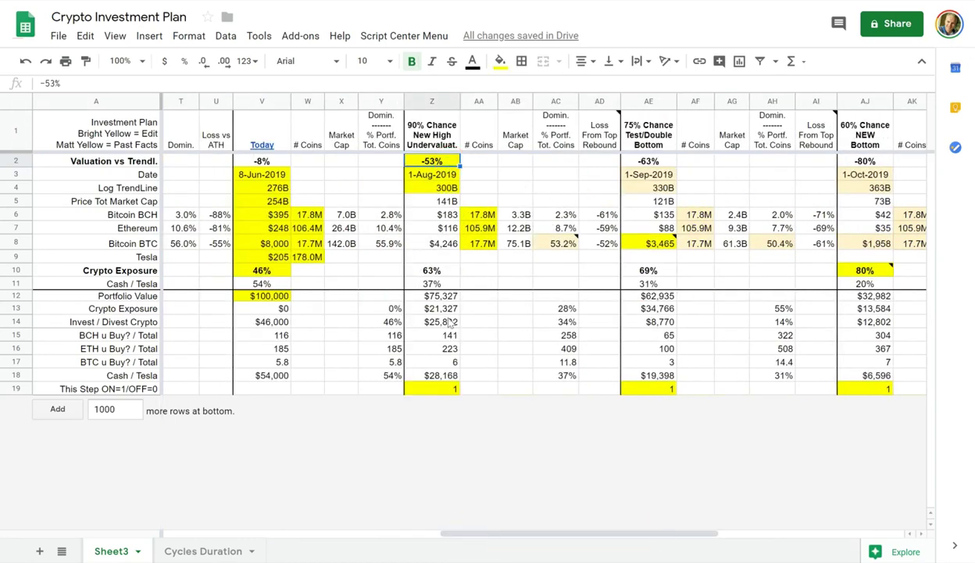
Review the 90% Chance scenario's editable Date, Log TrendLine and Valuation vs Trendline inputs
click(429, 177)
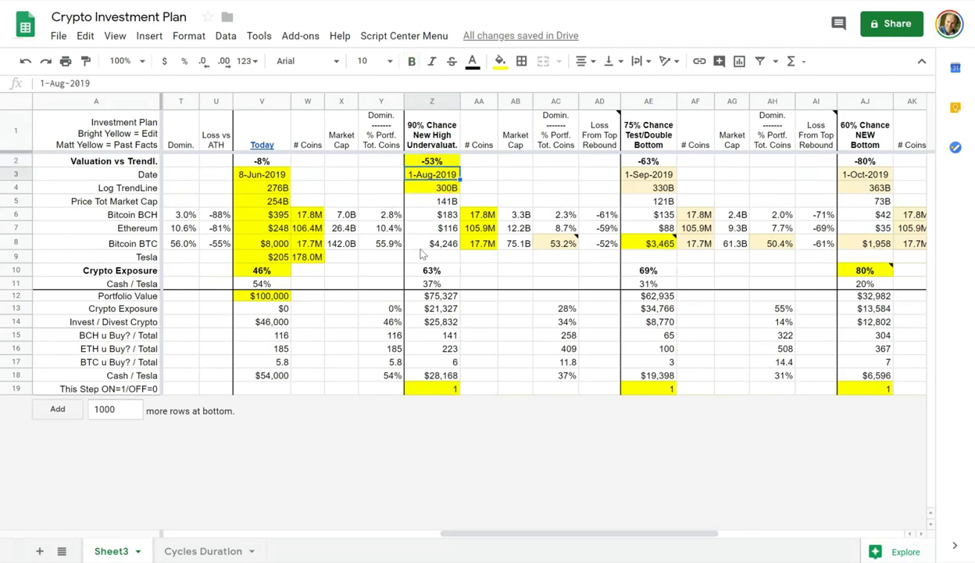
click(440, 190)
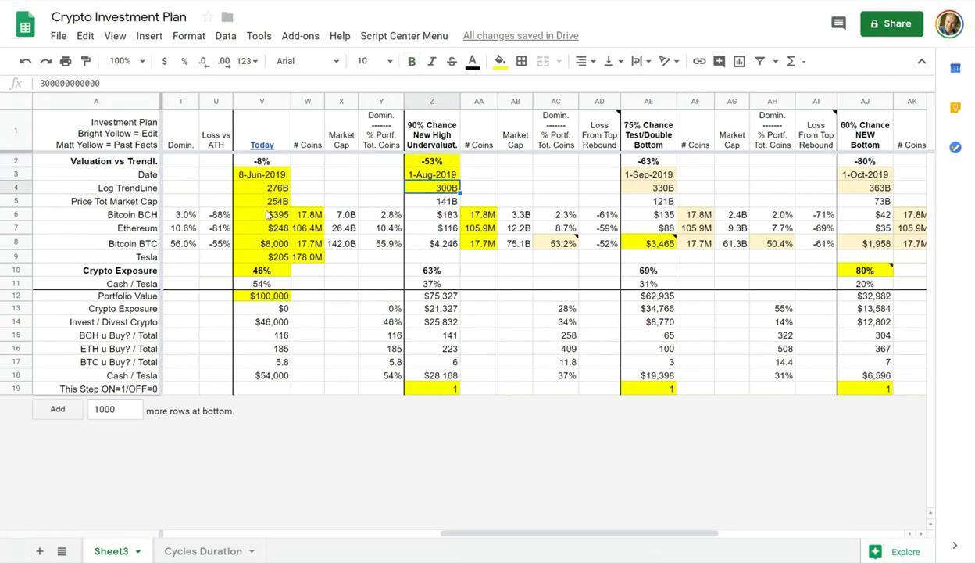
key(Home)
click(437, 192)
click(432, 177)
click(434, 162)
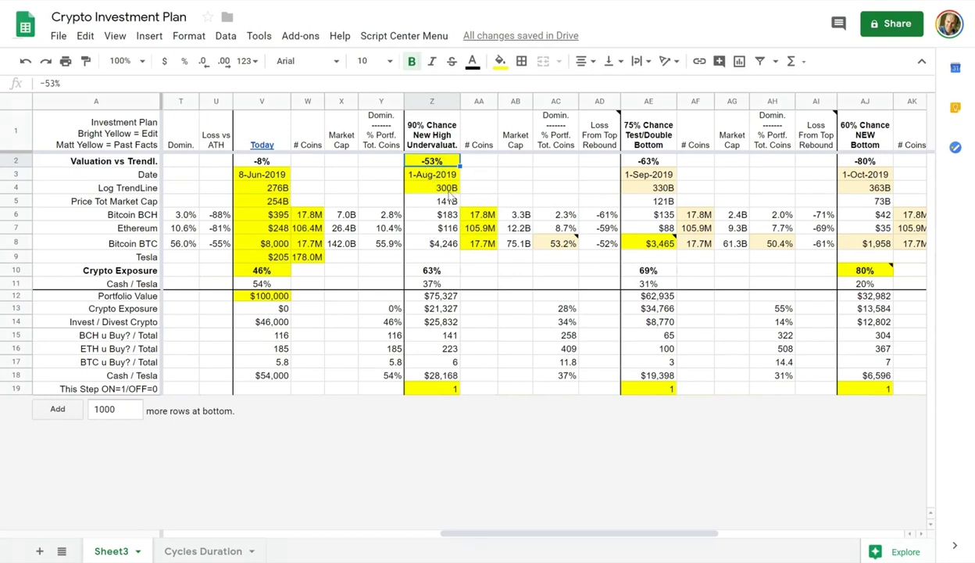
Check the 90% Chance scenario's total market cap formula and its predicted Bitcoin BCH, Ethereum and Bitcoin BTC prices
key(Down)
key(Down)
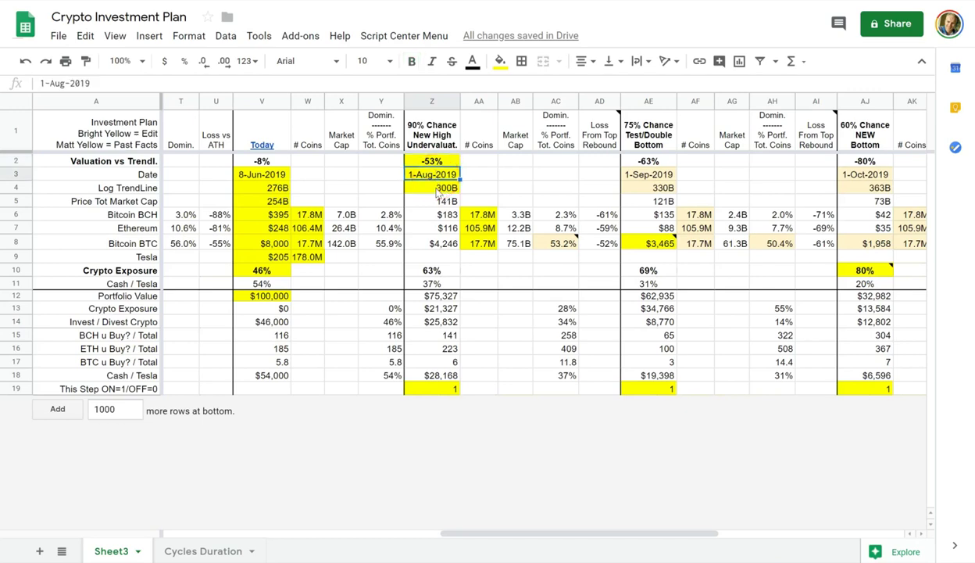
key(Down)
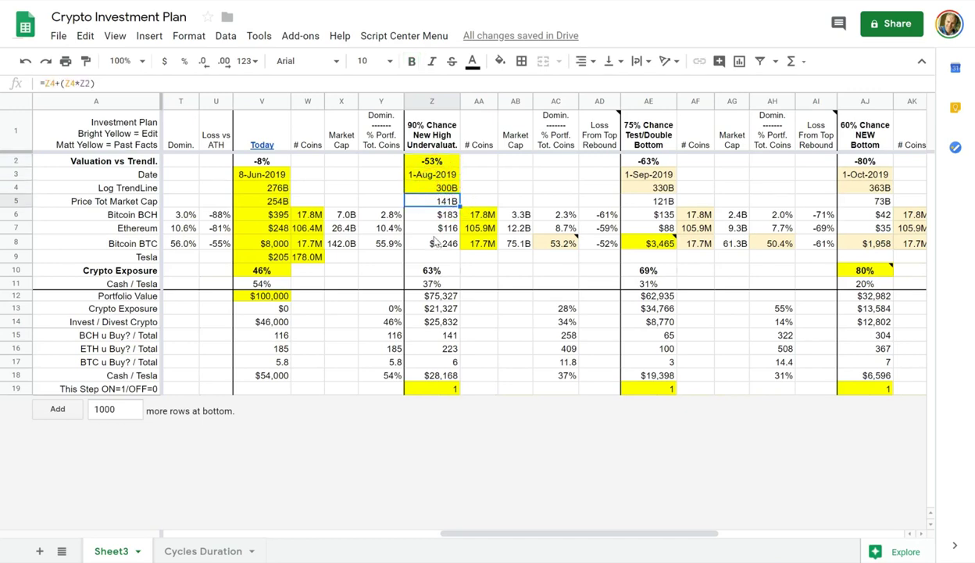
drag(450, 215, 449, 243)
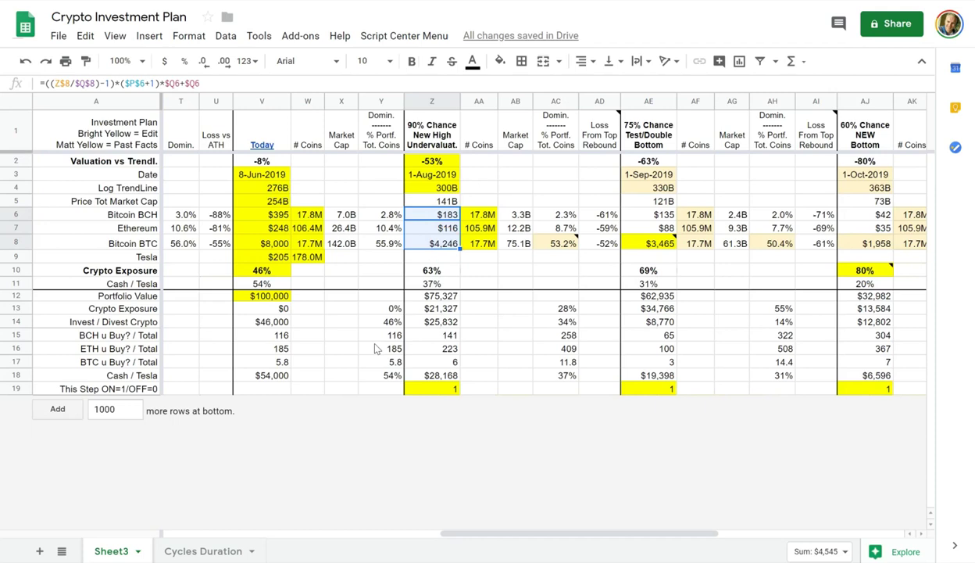
click(456, 178)
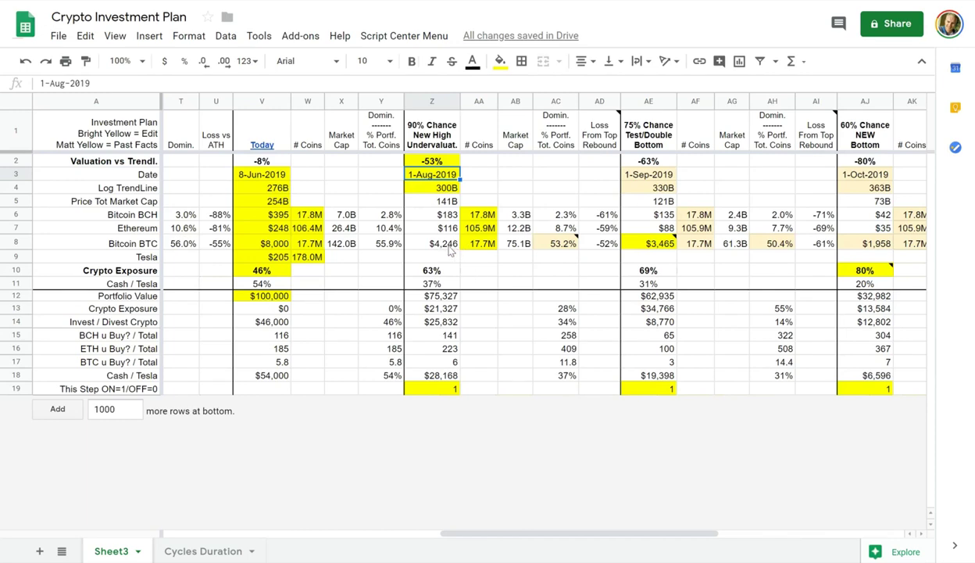
drag(444, 244, 446, 218)
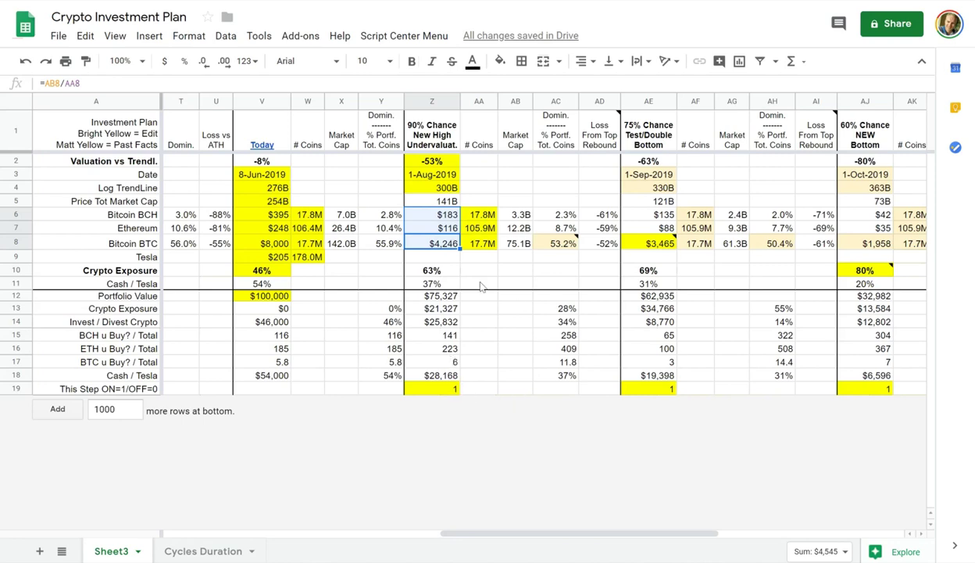
Compare the 60% Chance scenario's maximum crypto exposure and valuation with the 90% Chance scenario's exposure formula and valuation
click(862, 268)
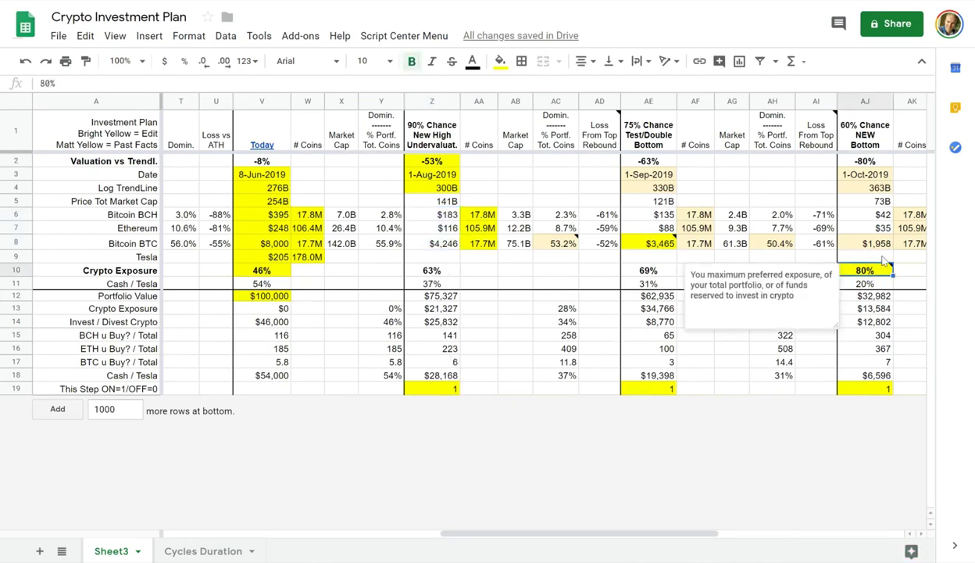
click(859, 161)
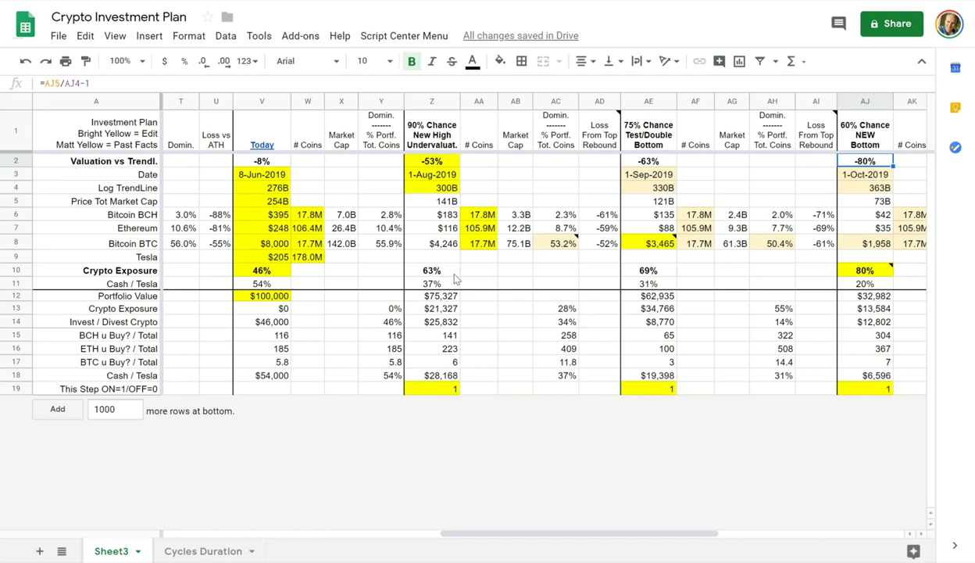
click(422, 270)
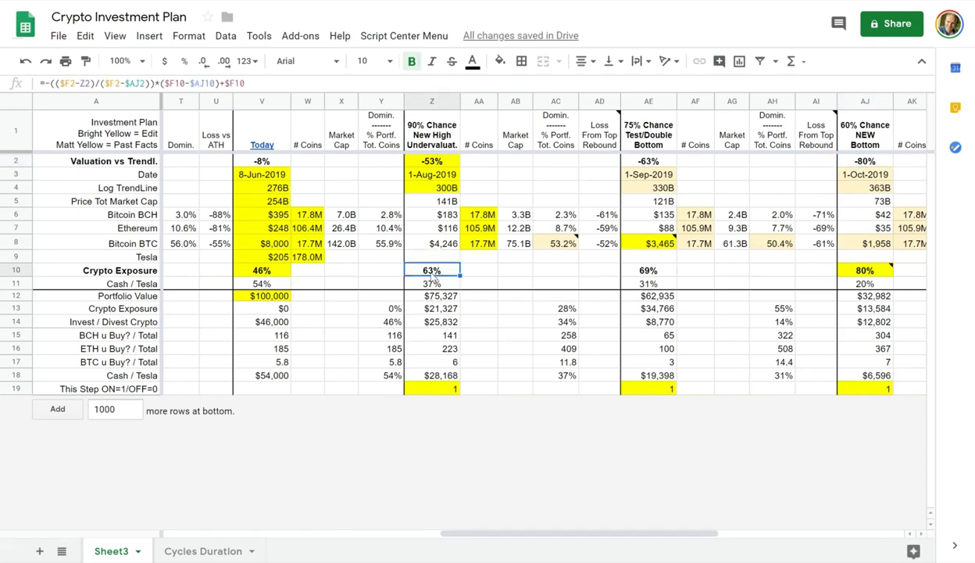
click(443, 161)
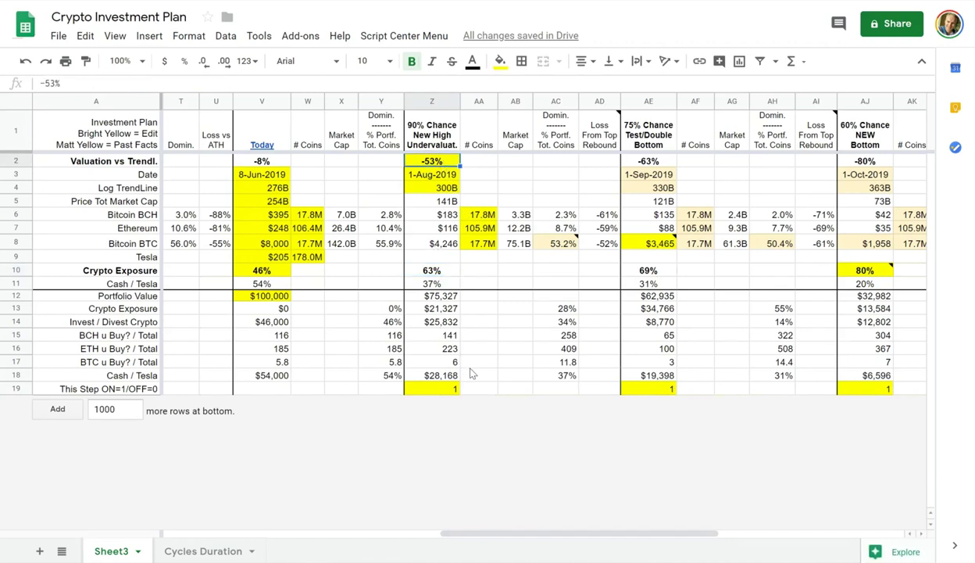
Review the 90% Chance scenario's crypto investment, BCH purchase and total, and Cash / Tesla formulas against today's figures
click(436, 322)
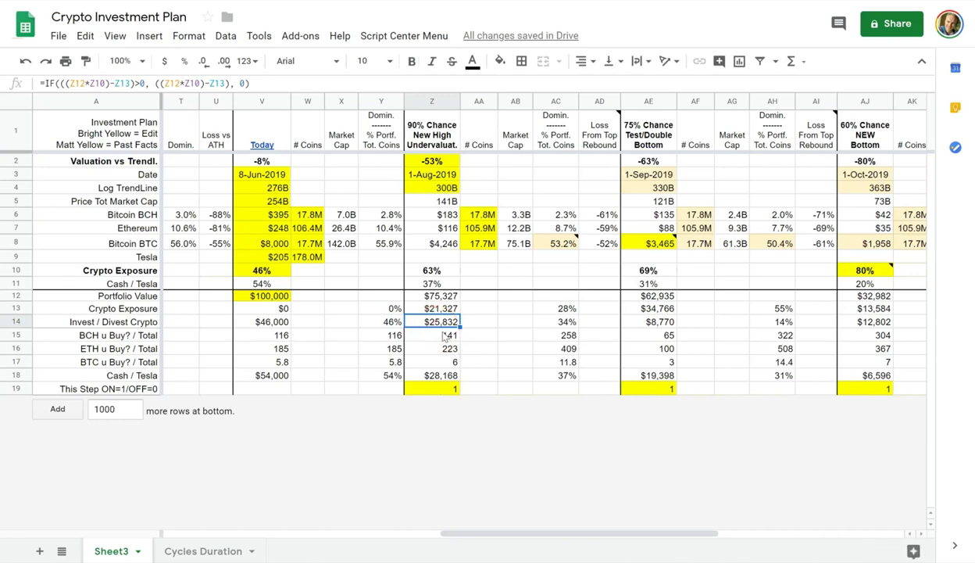
click(444, 335)
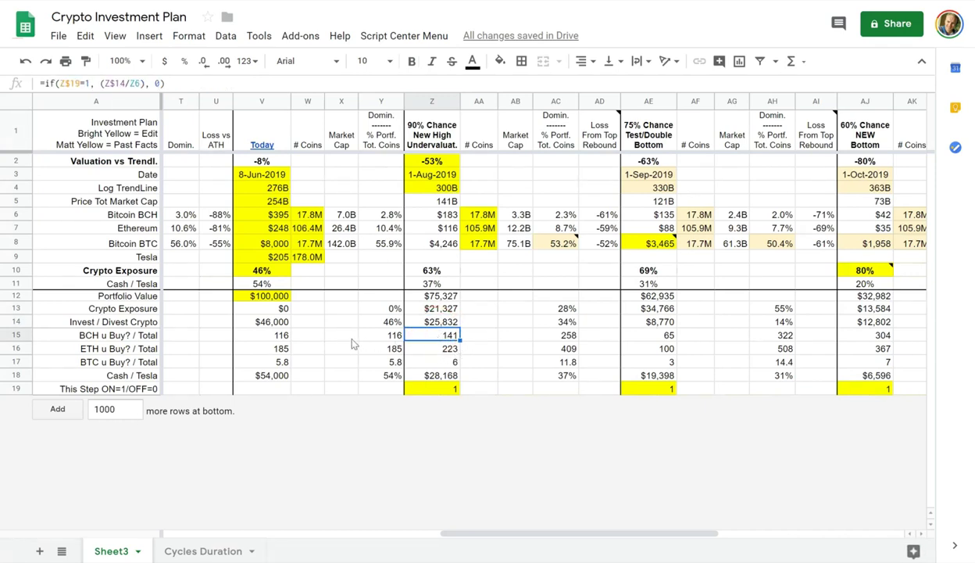
click(267, 296)
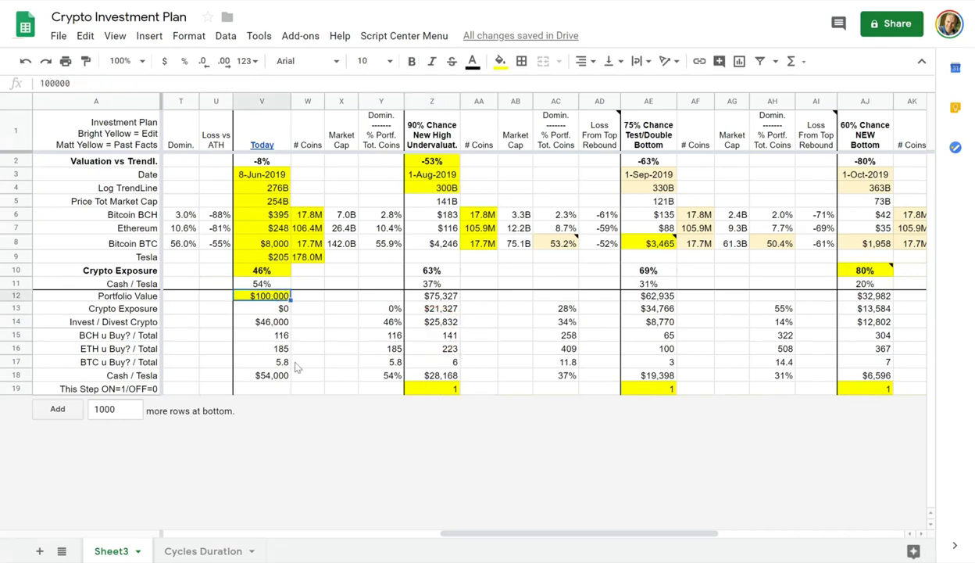
click(391, 334)
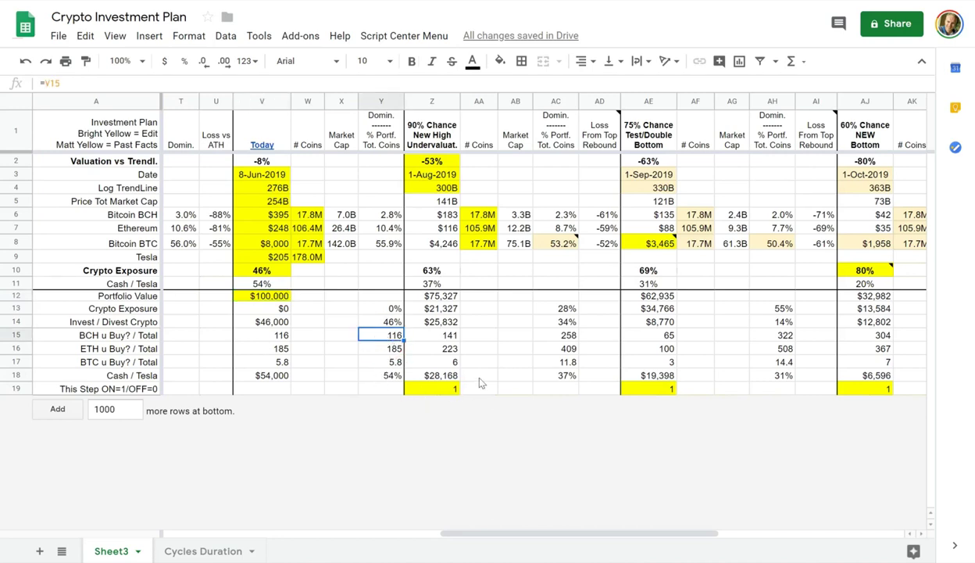
click(447, 334)
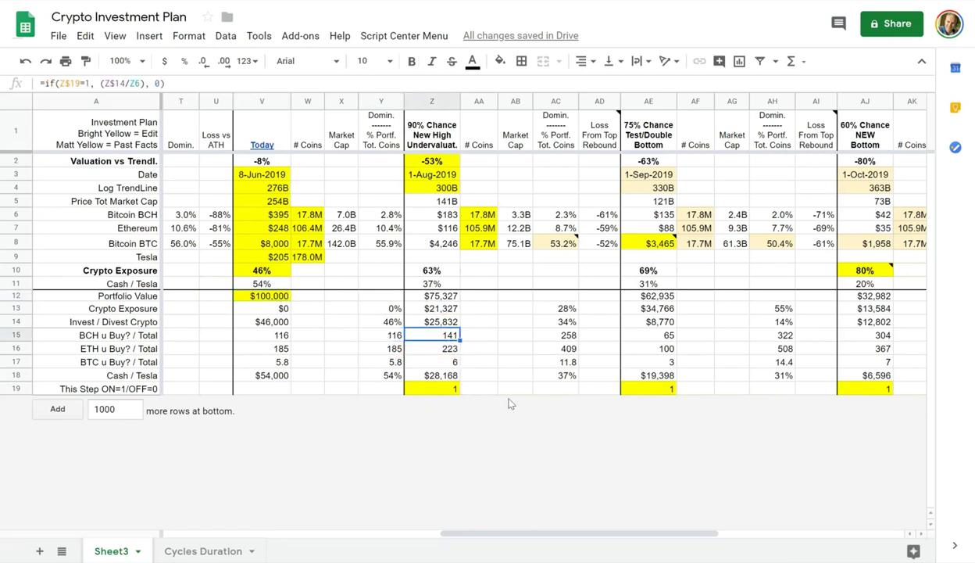
click(561, 334)
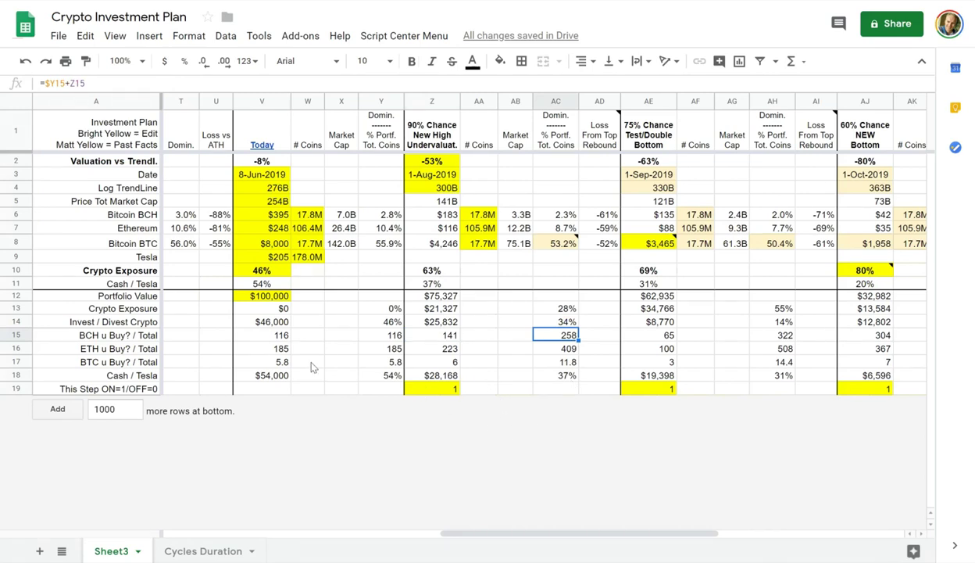
click(280, 373)
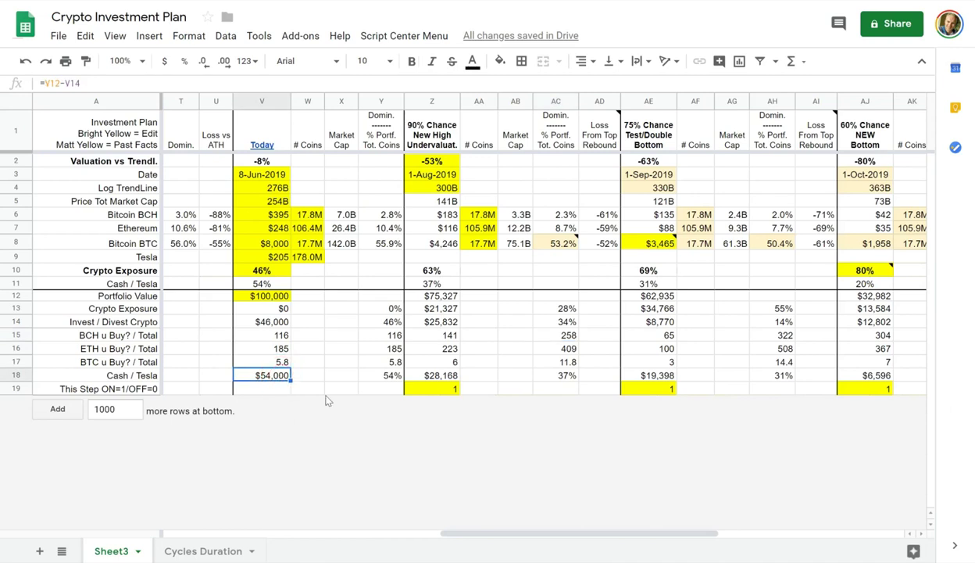
click(434, 374)
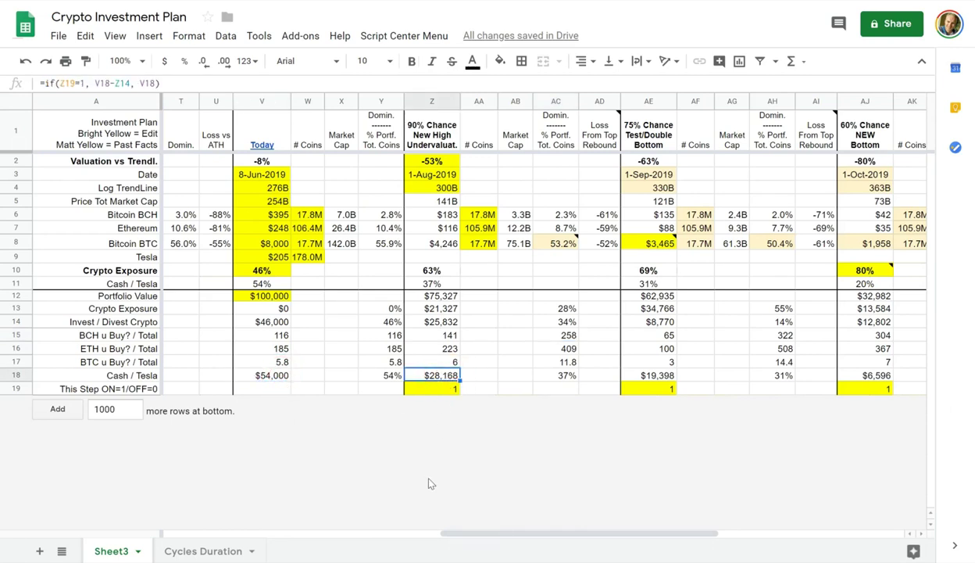
Read the note on the 75% Chance Test/Double Bottom scenario's predicted Bitcoin BTC price
drag(604, 536, 625, 534)
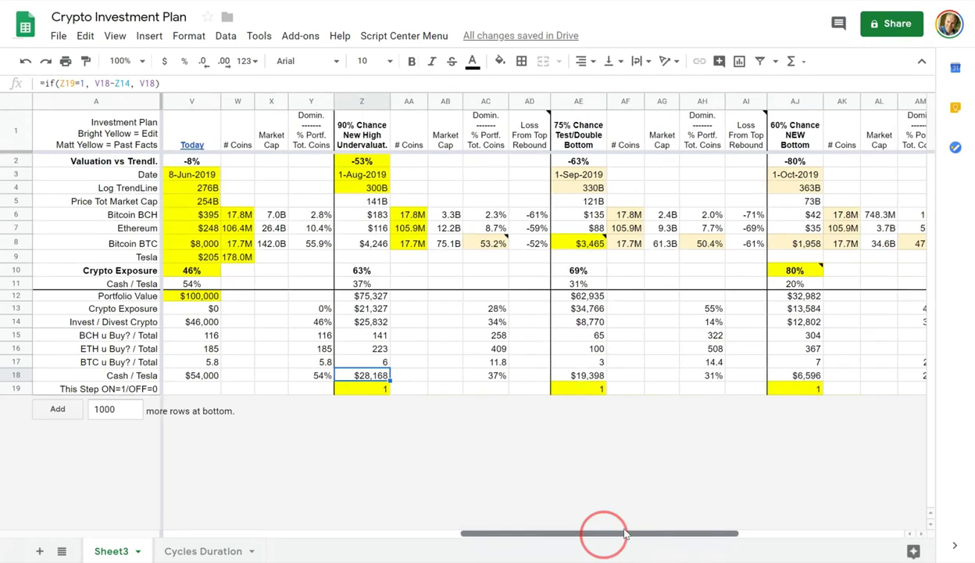
drag(625, 534, 635, 533)
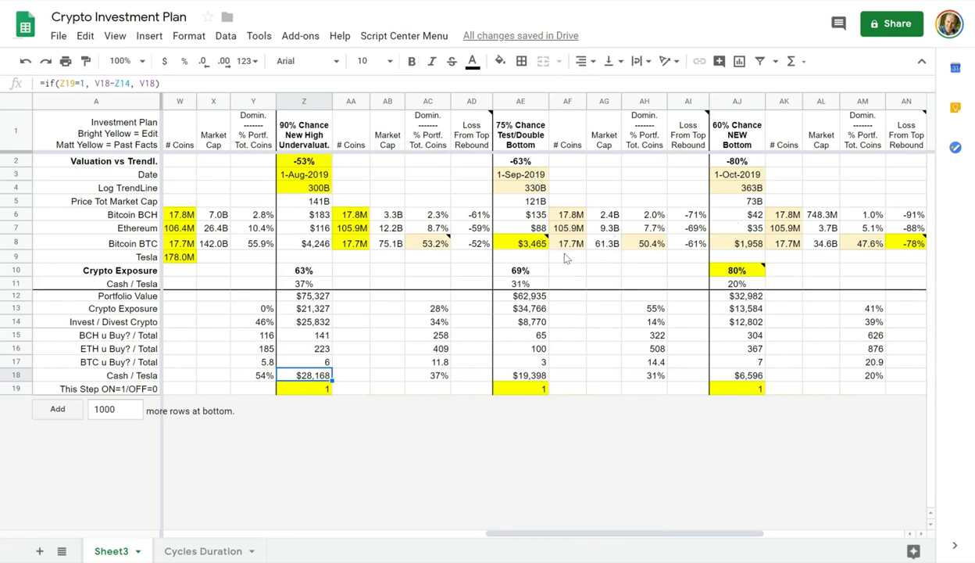
mouse_move(525, 243)
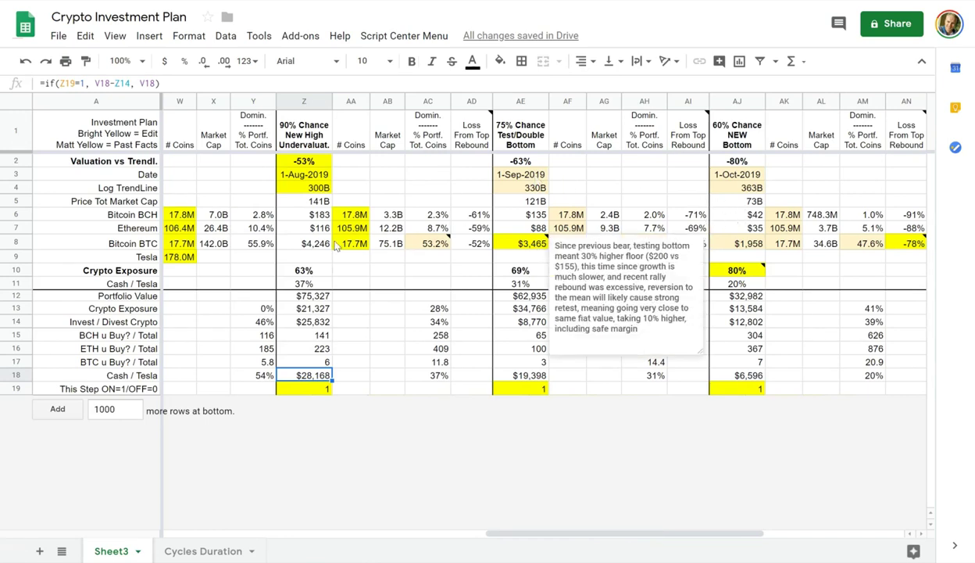
click(375, 270)
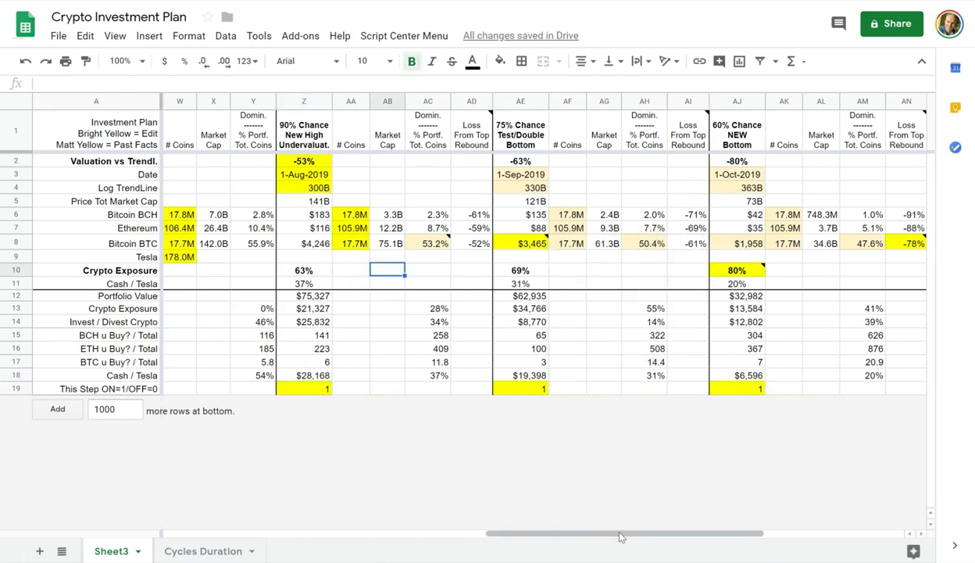
Check the Potential Top scenario's potential reward multiples for Bitcoin BCH, Ethereum and Bitcoin BTC
drag(621, 532, 777, 469)
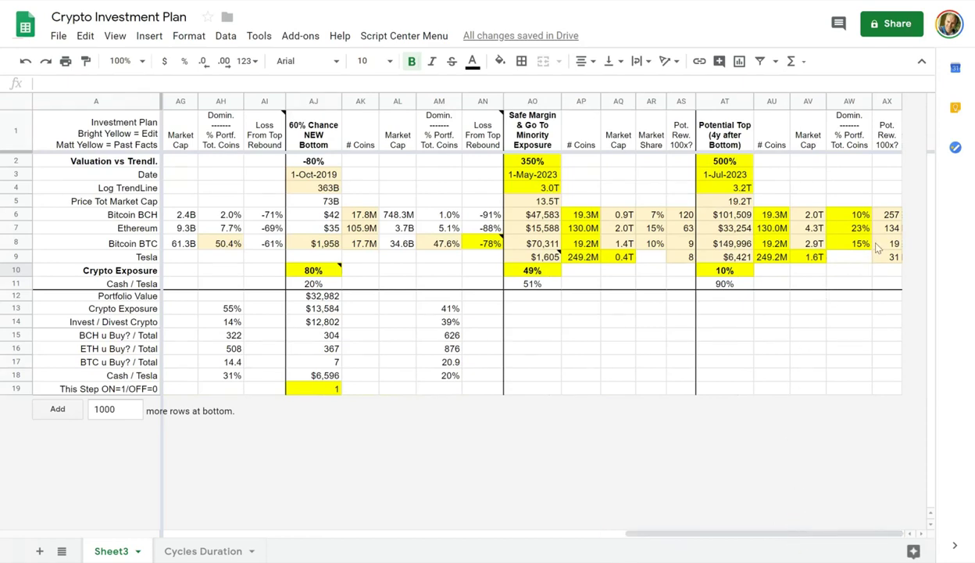
click(892, 215)
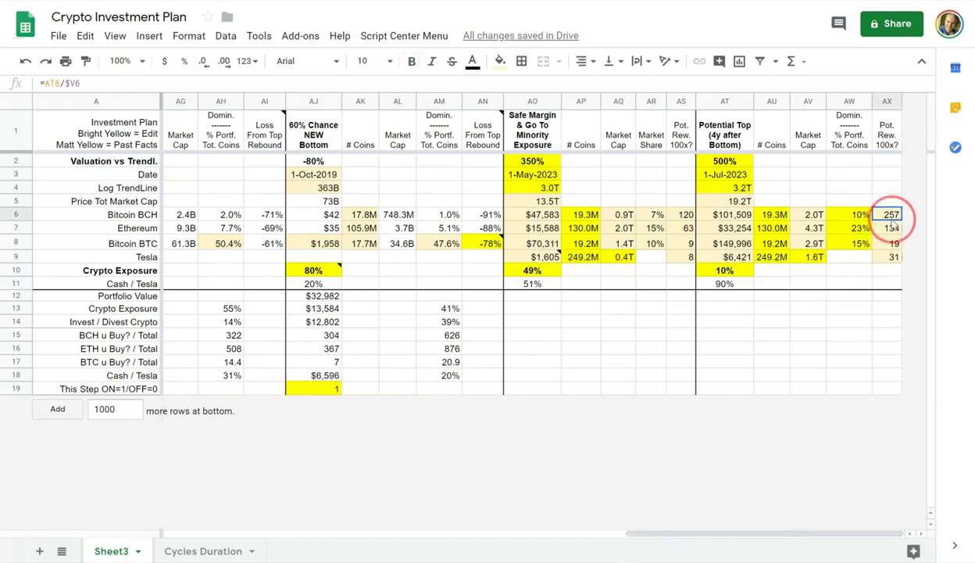
shift+click(893, 228)
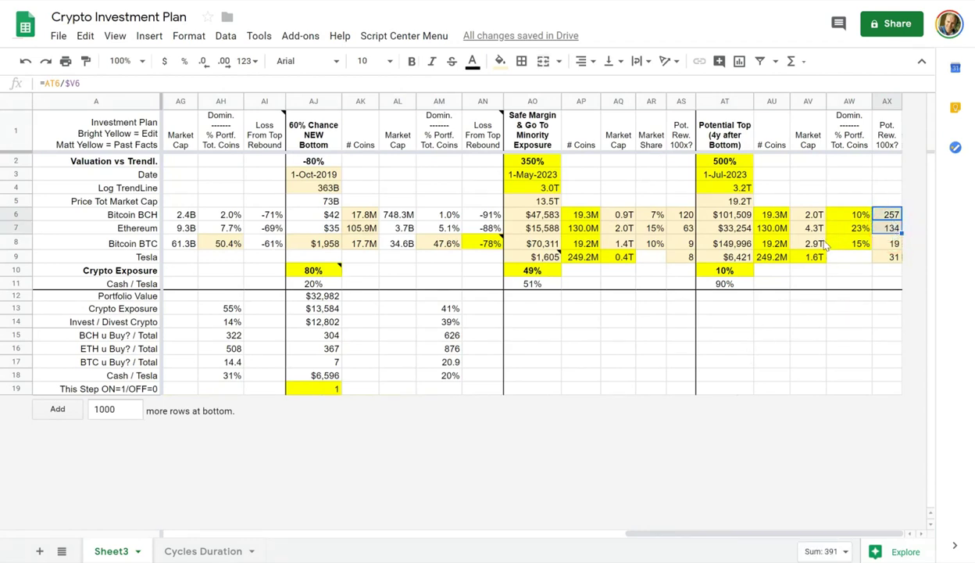
click(876, 243)
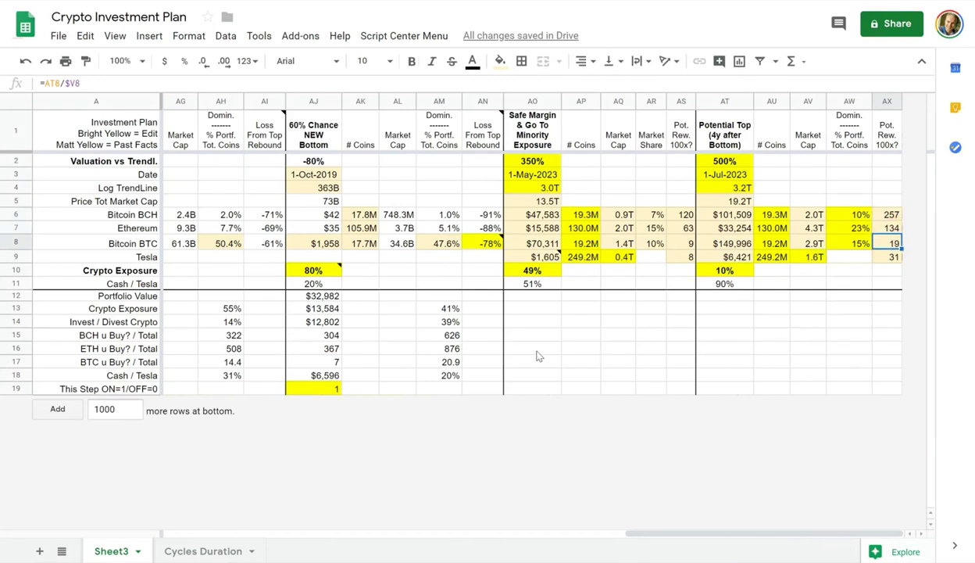
Compare the Potential Top scenario's potential reward multiple for Tesla with the one for Bitcoin BTC
click(99, 255)
click(879, 255)
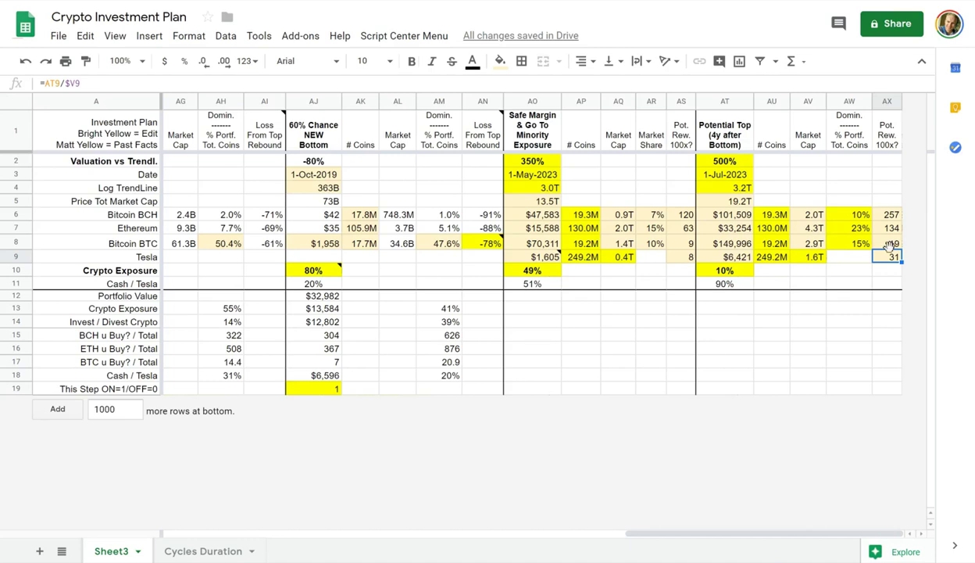
click(90, 237)
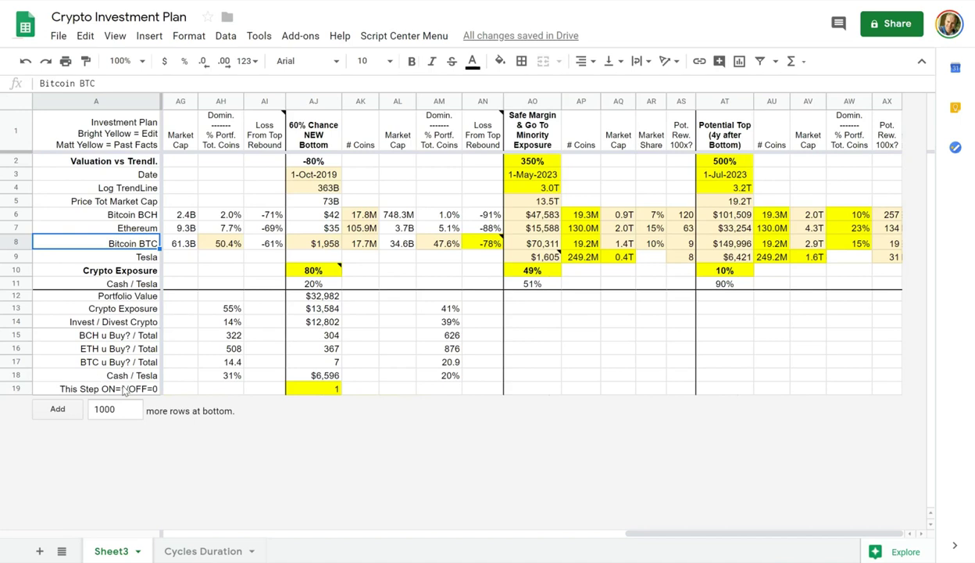
click(875, 247)
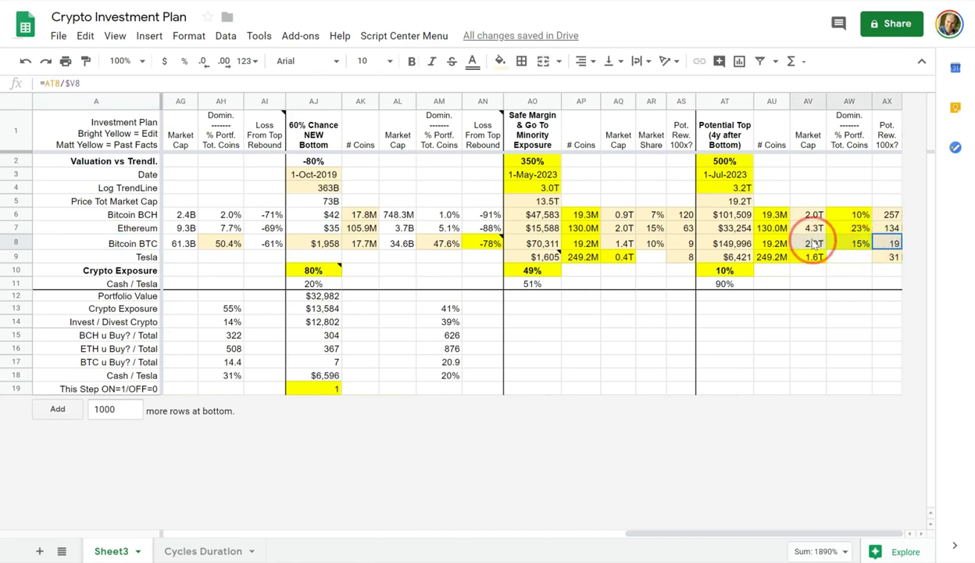
Check Bitcoin BTC's price in the Safe Margin and Potential Top scenarios against the Potential Top reward multiples for Bitcoin BTC and Tesla
click(538, 245)
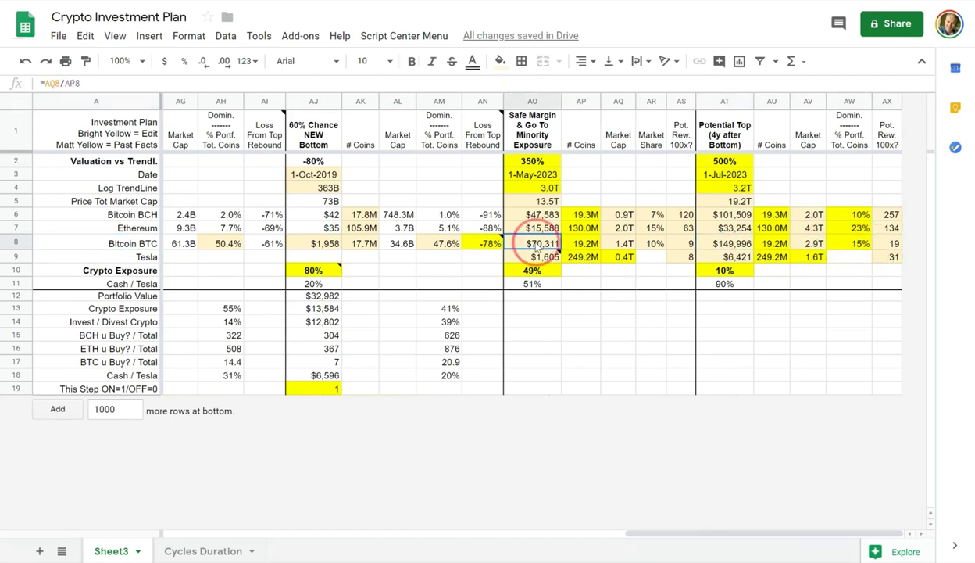
click(715, 243)
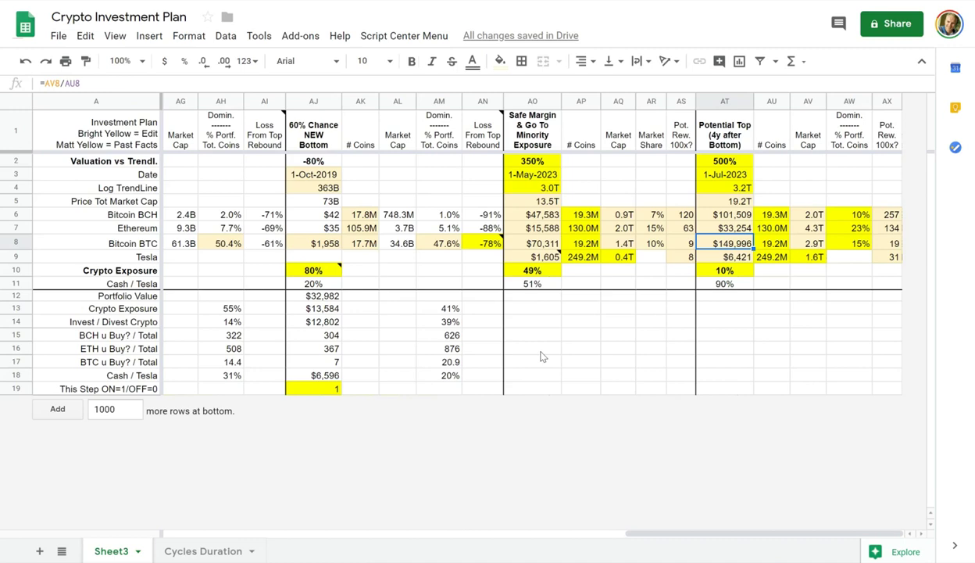
click(881, 244)
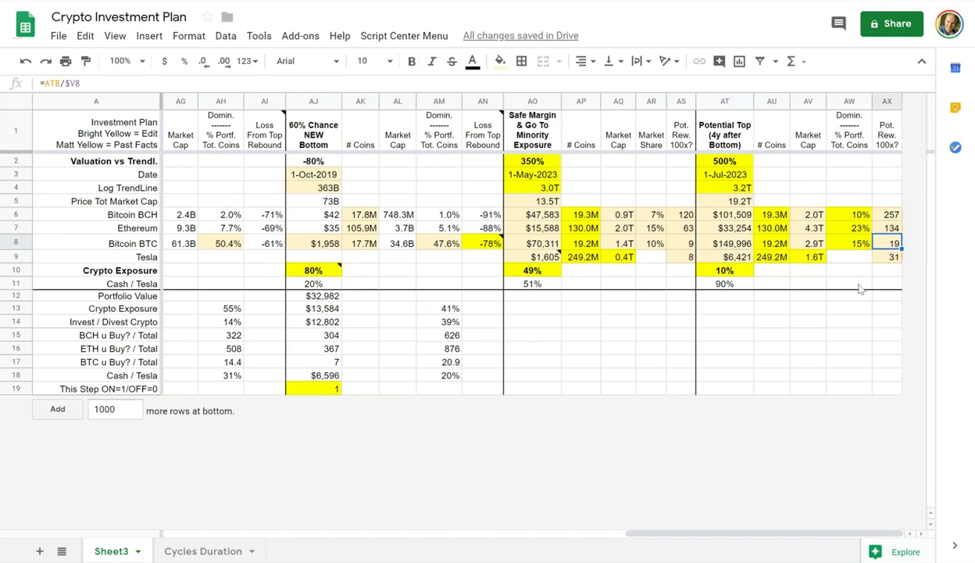
click(709, 245)
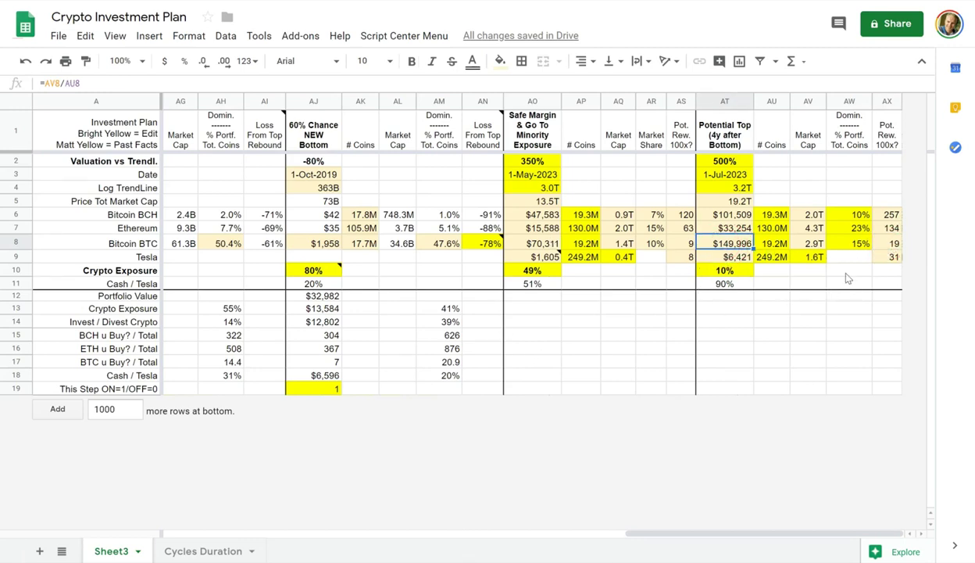
click(886, 258)
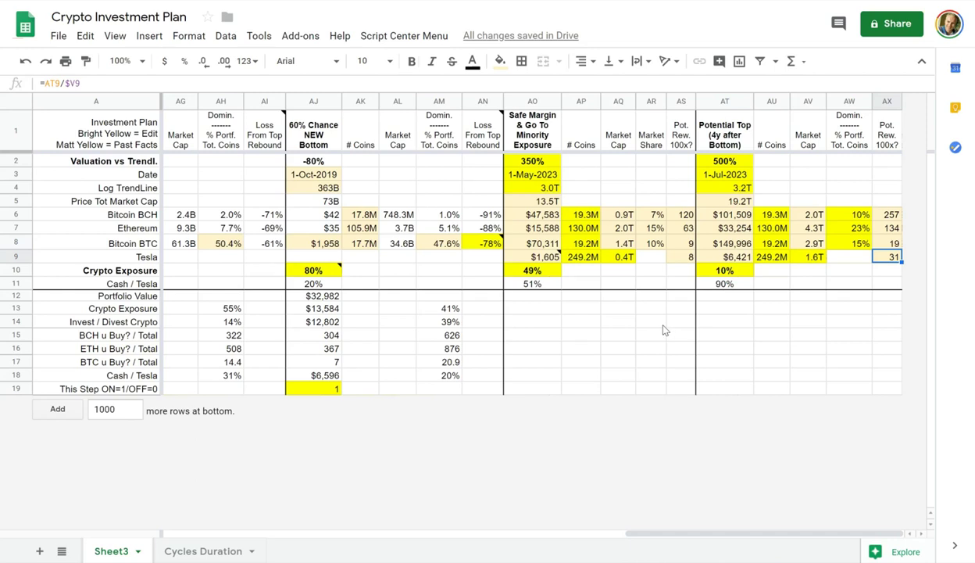
Review Bitcoin BTC's Safe Margin and Potential Top prices, its top reward multiple, and the Potential Top price formulas for Bitcoin BCH and Ethereum
click(537, 244)
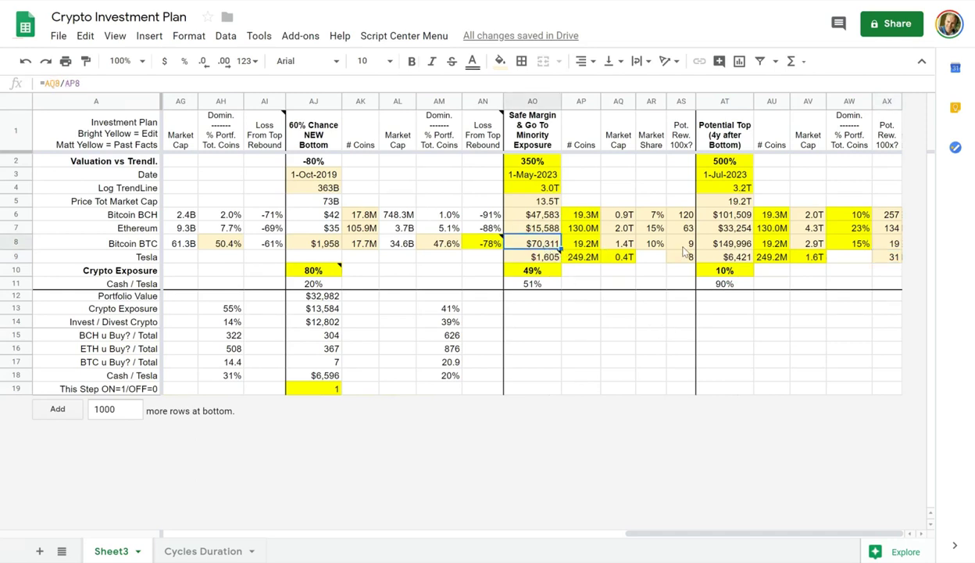
click(718, 244)
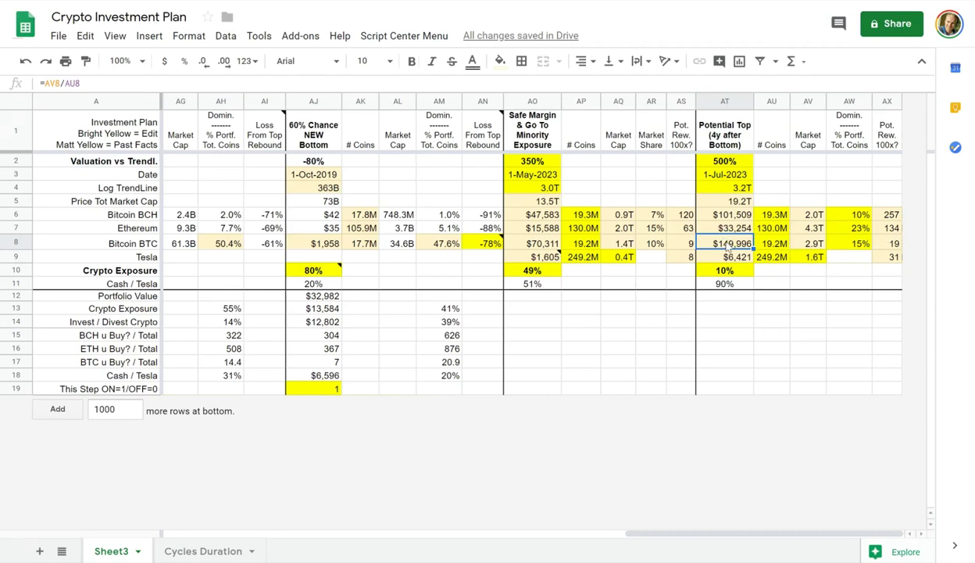
click(871, 244)
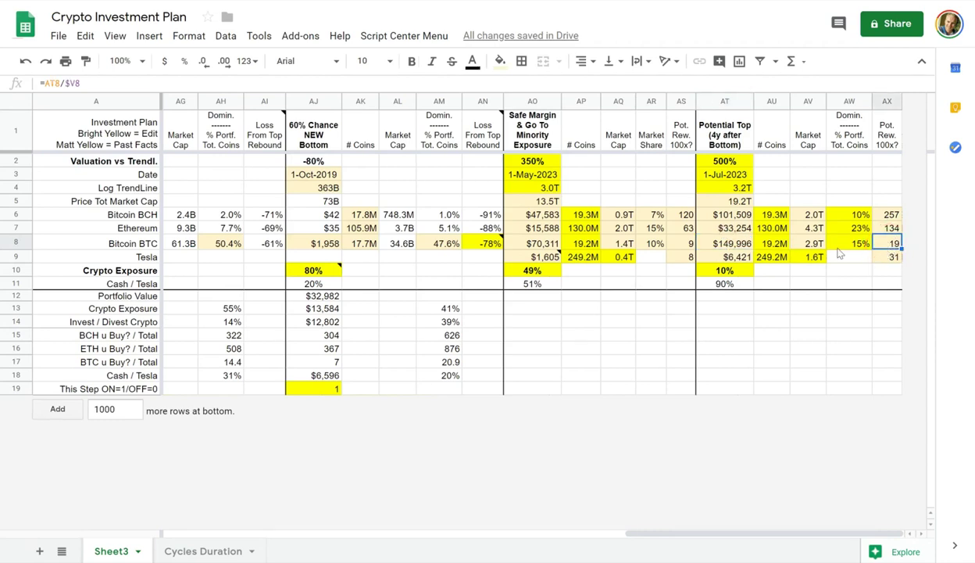
click(735, 215)
click(732, 229)
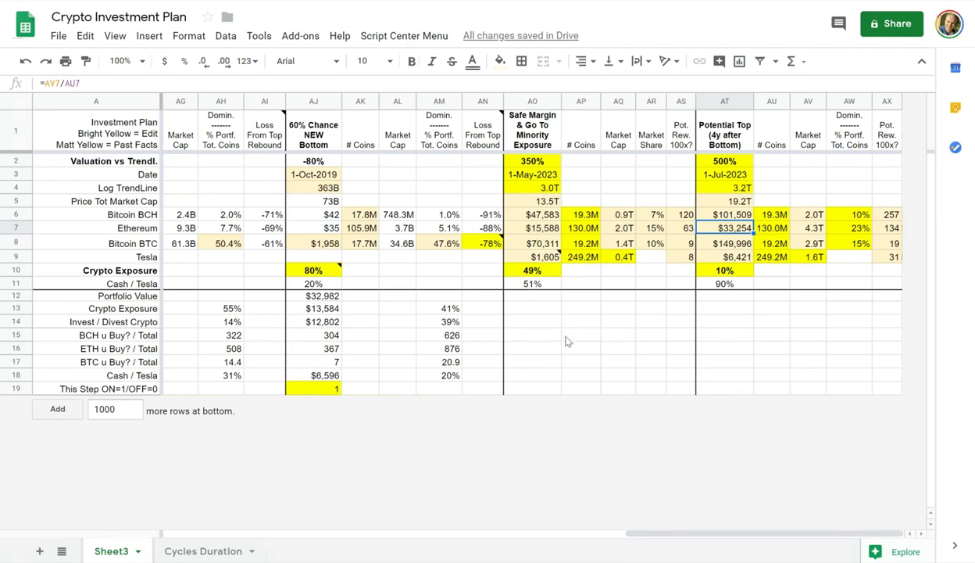
Compare Bitcoin BTC's dominance formulas across Today and the 90%, 75% and 60% Chance scenarios
drag(825, 536, 549, 519)
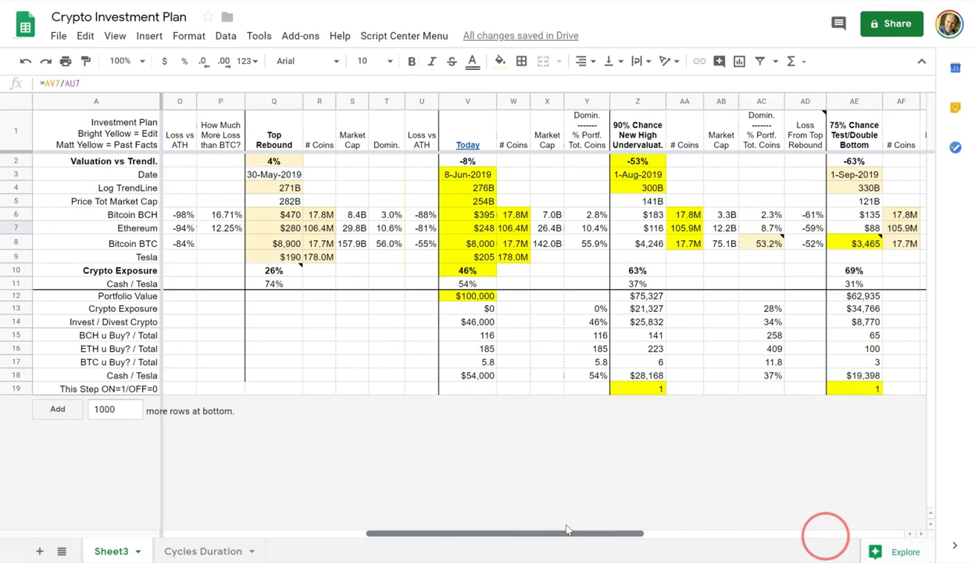
click(567, 244)
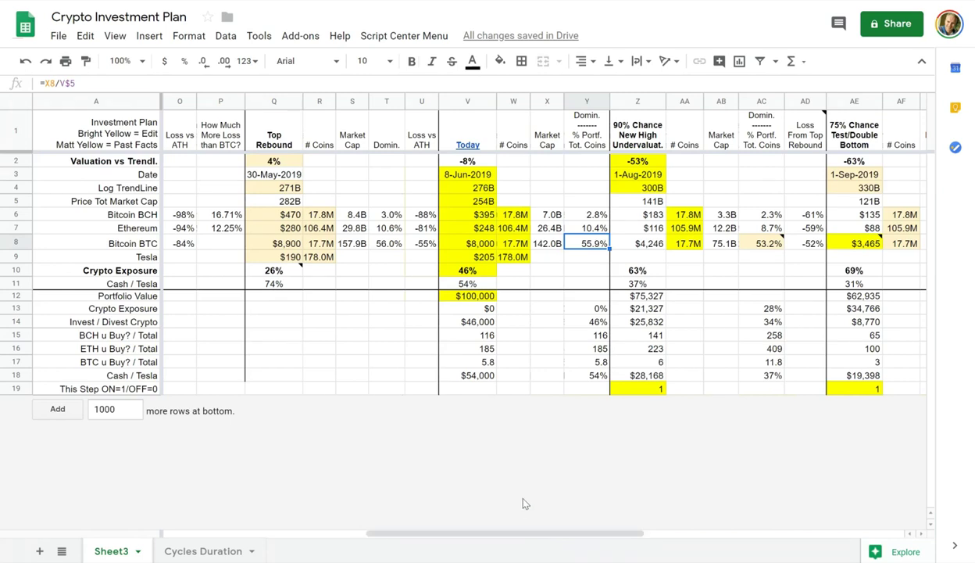
click(603, 538)
drag(603, 537, 686, 531)
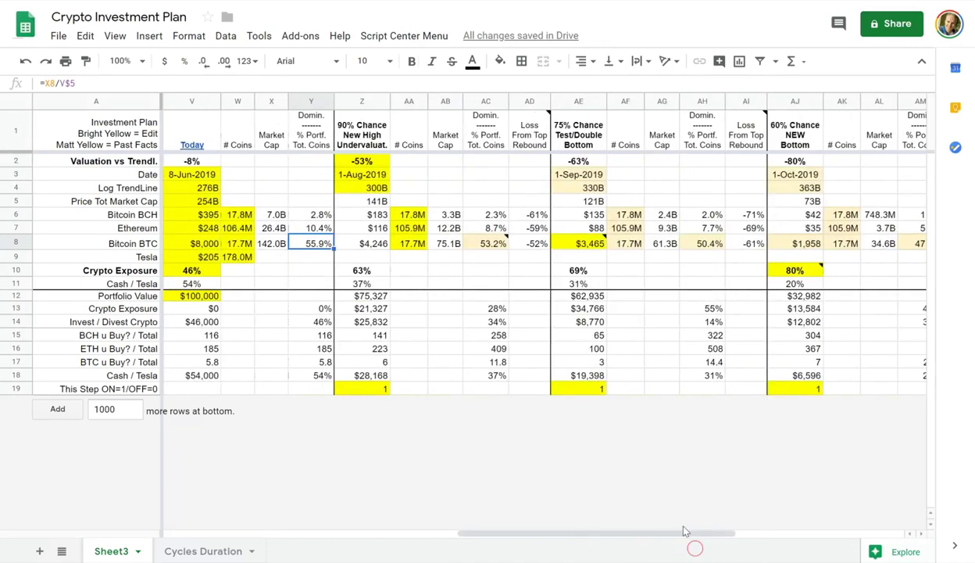
click(472, 243)
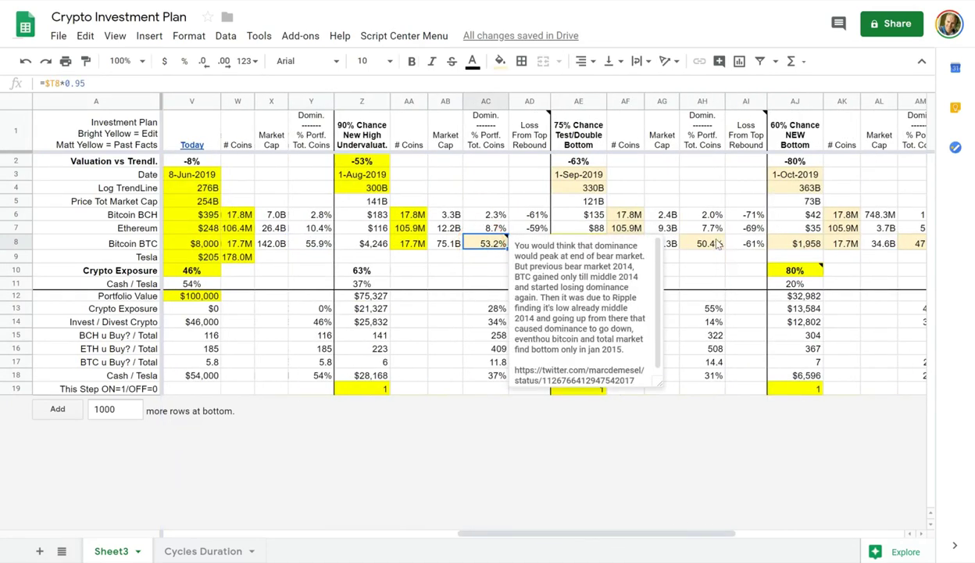
click(711, 243)
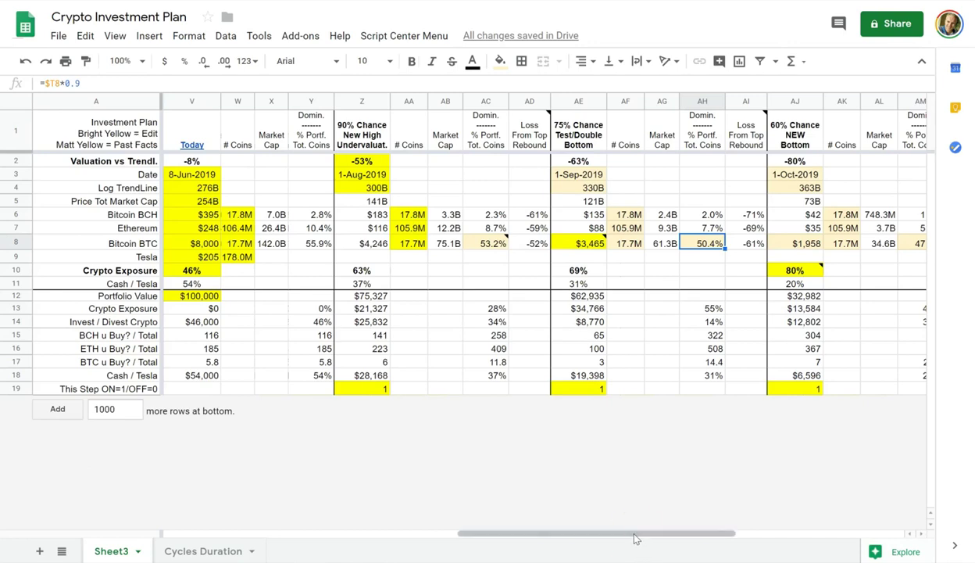
drag(634, 533, 681, 529)
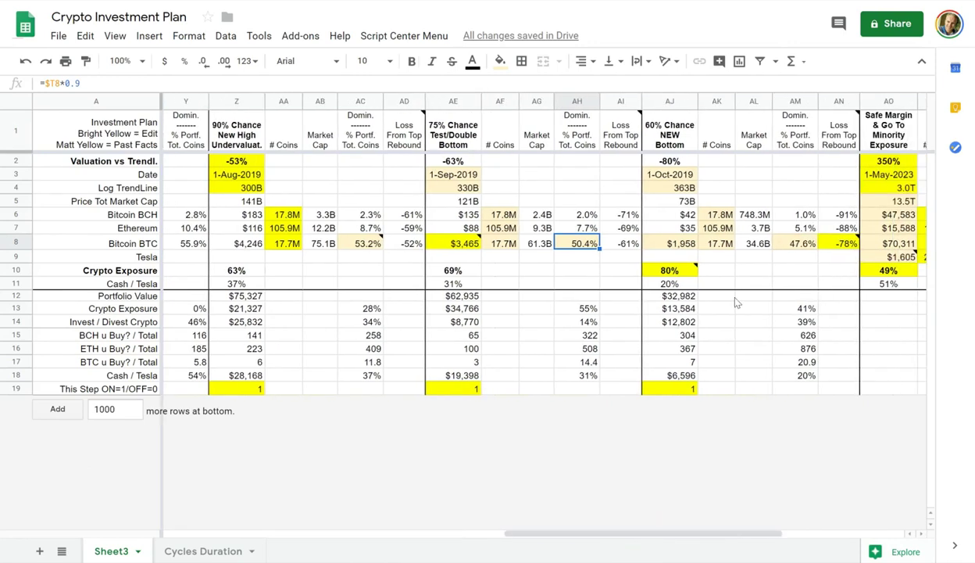
click(778, 243)
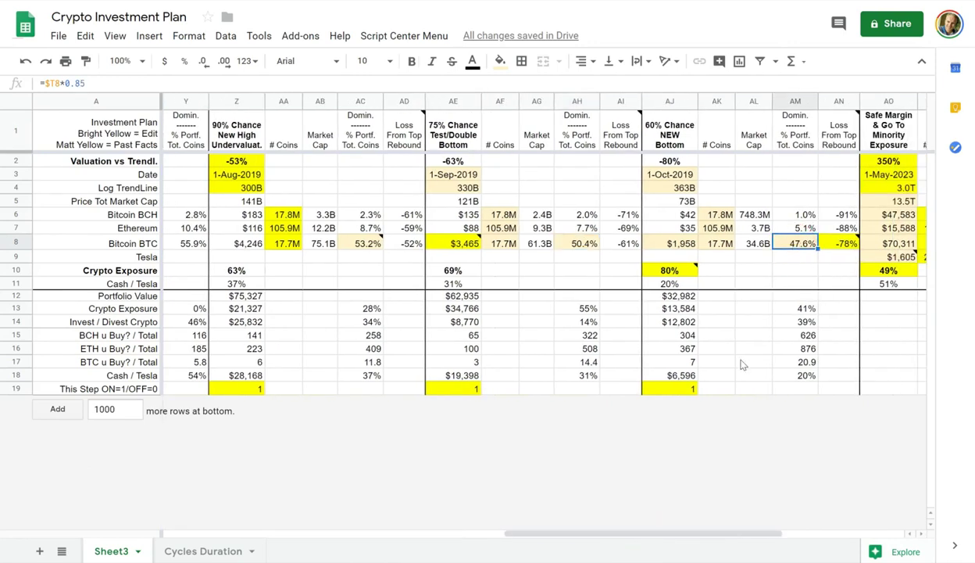
Read the 90% Chance scenario's note on Bitcoin BTC dominance and recheck the dominance formulas in the 75% and 60% Chance scenarios
click(685, 535)
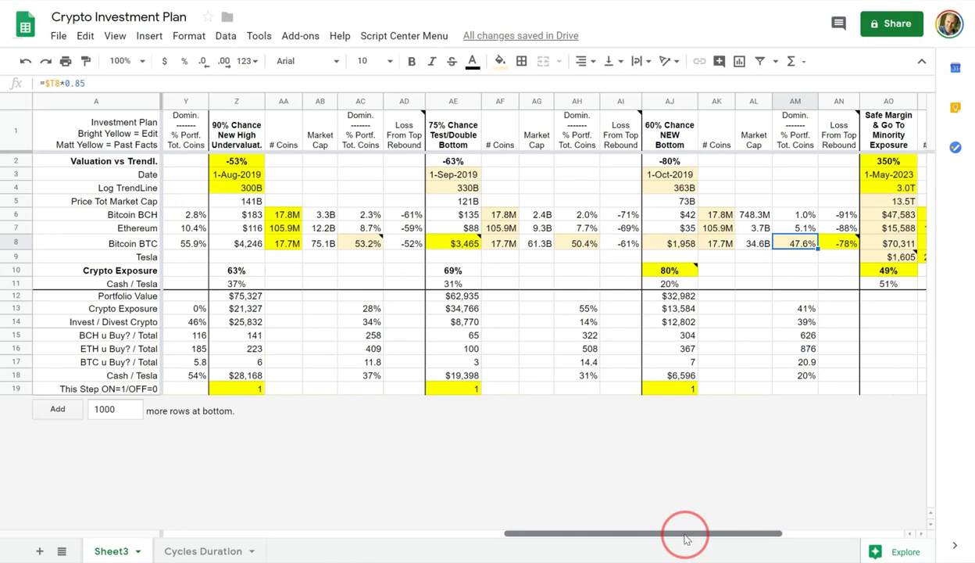
drag(685, 537, 662, 543)
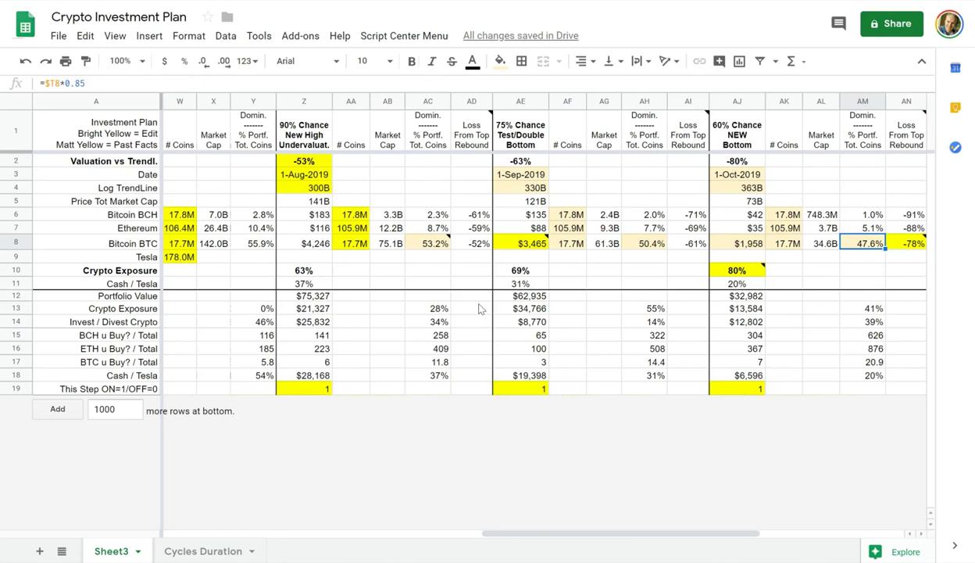
click(419, 245)
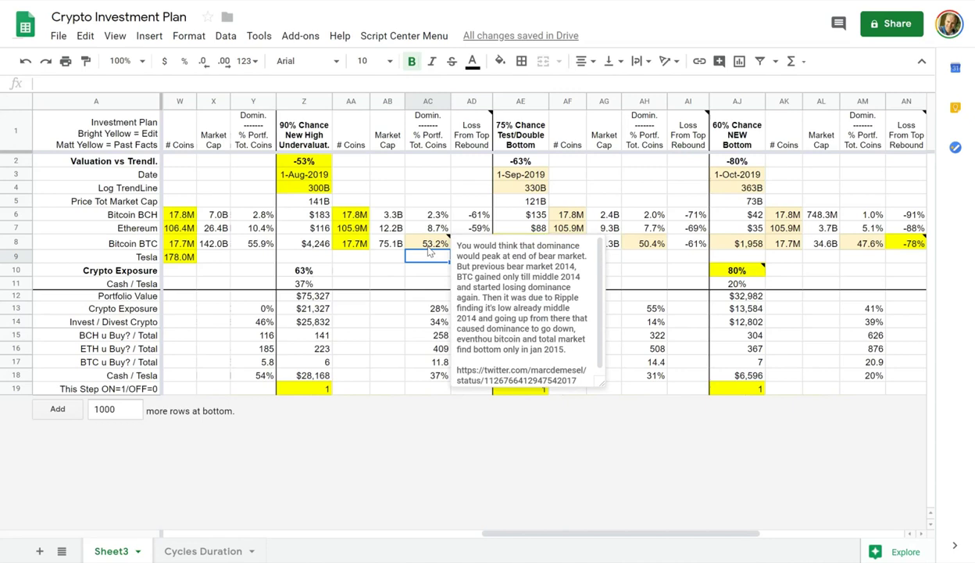
click(625, 242)
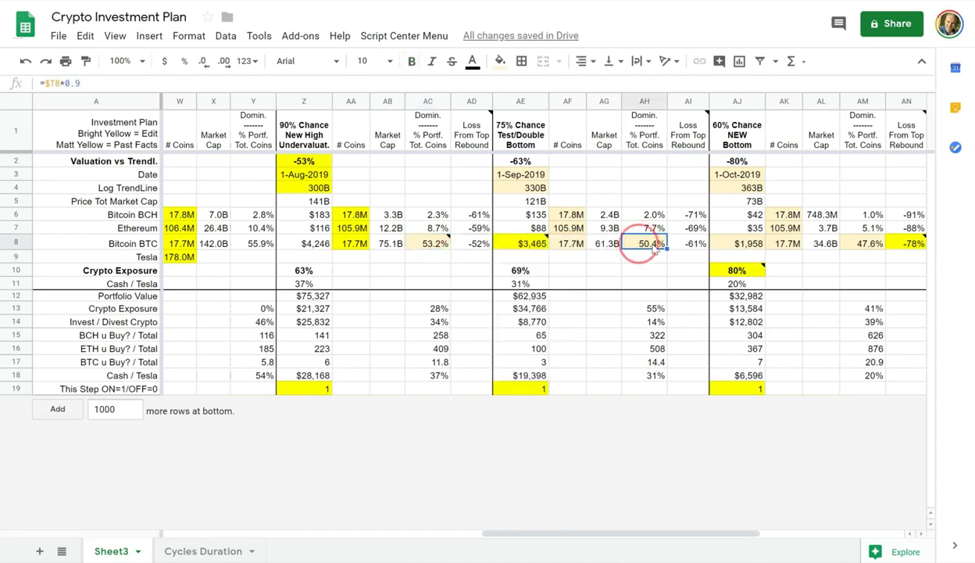
click(833, 242)
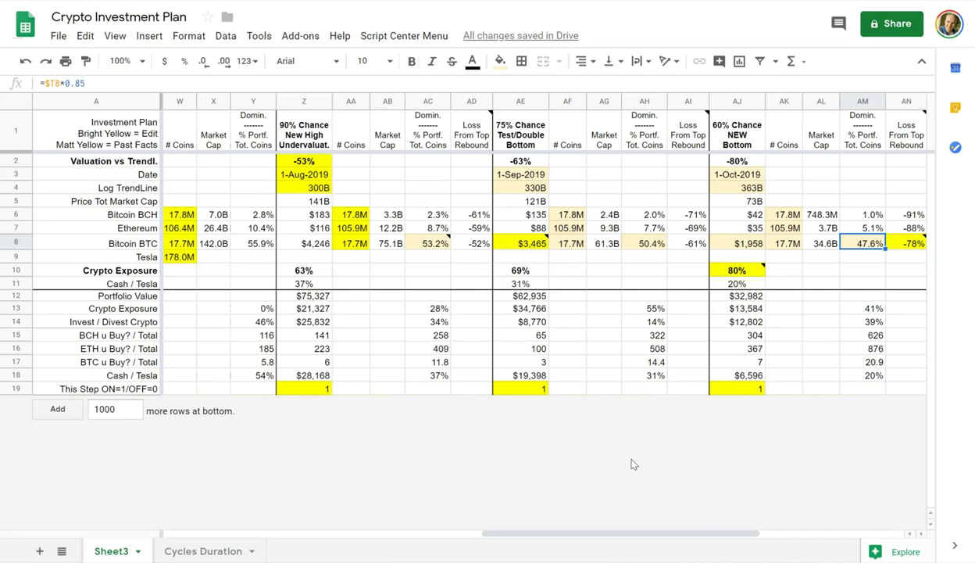
Examine the 60% Chance NEW Bottom scenario's dominance figures for Bitcoin BCH, Ethereum and Bitcoin BTC
click(857, 216)
click(852, 243)
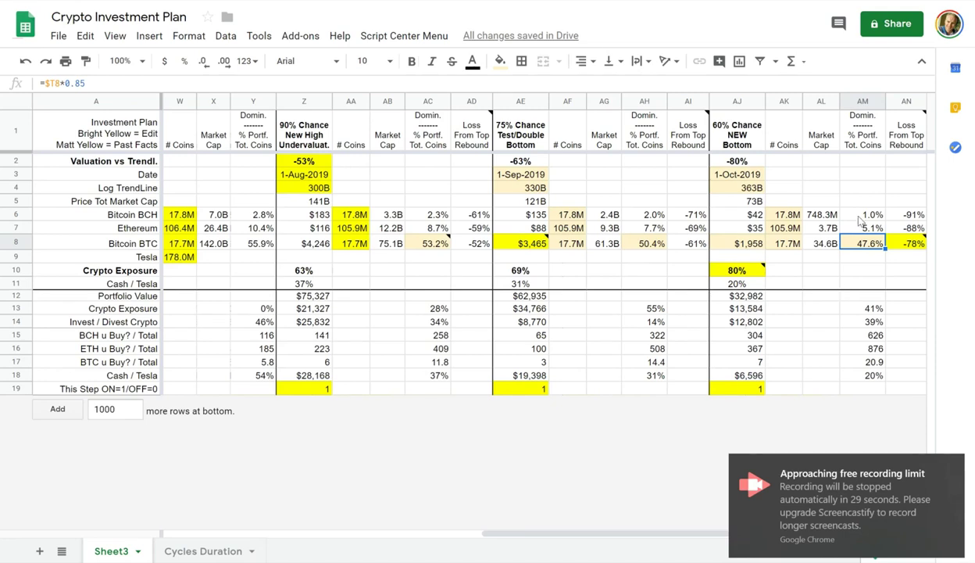
click(859, 216)
click(862, 229)
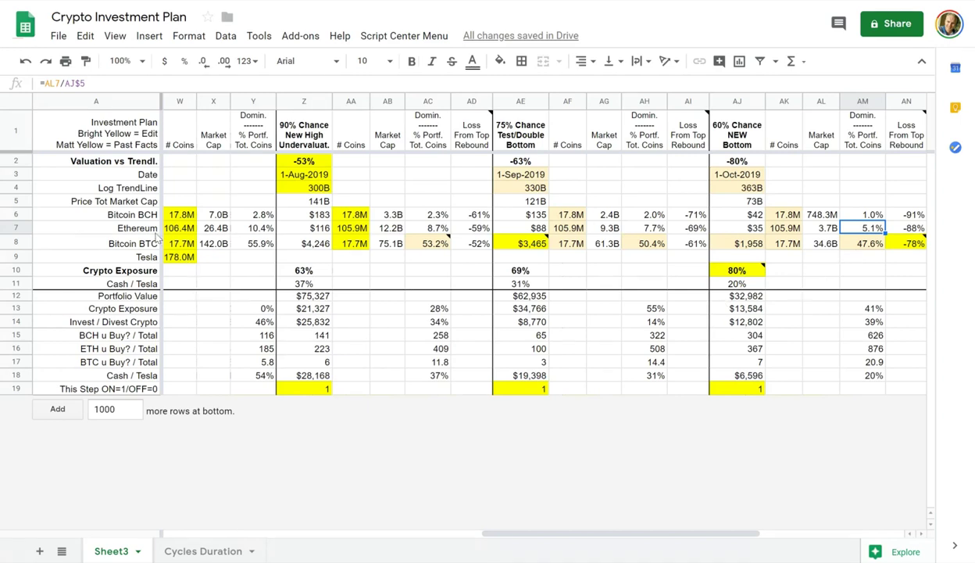
click(135, 217)
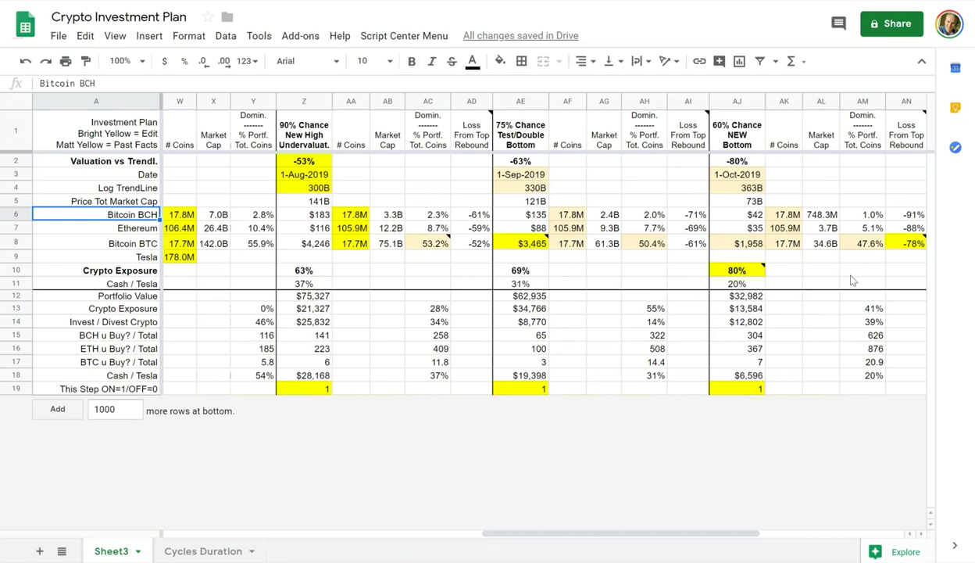
click(602, 349)
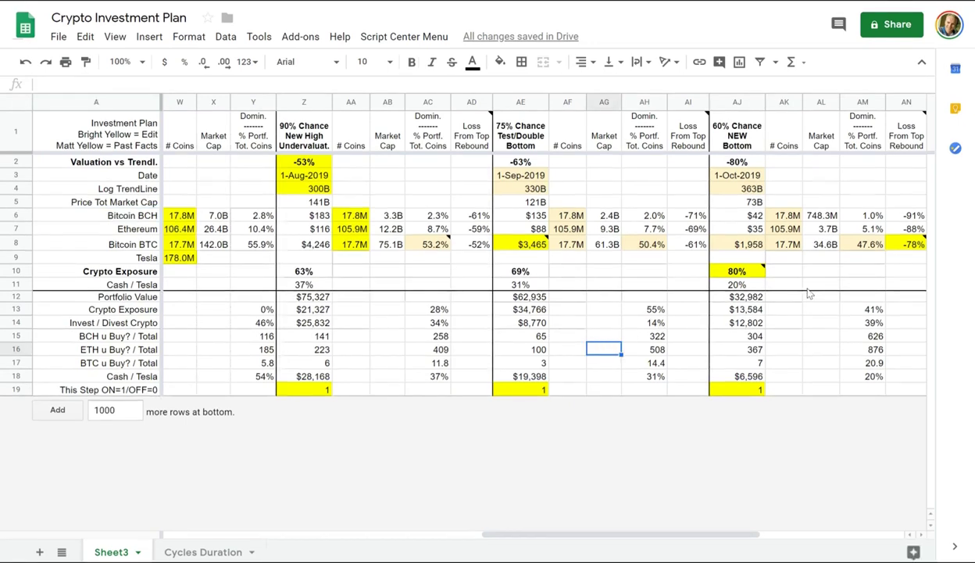
click(867, 230)
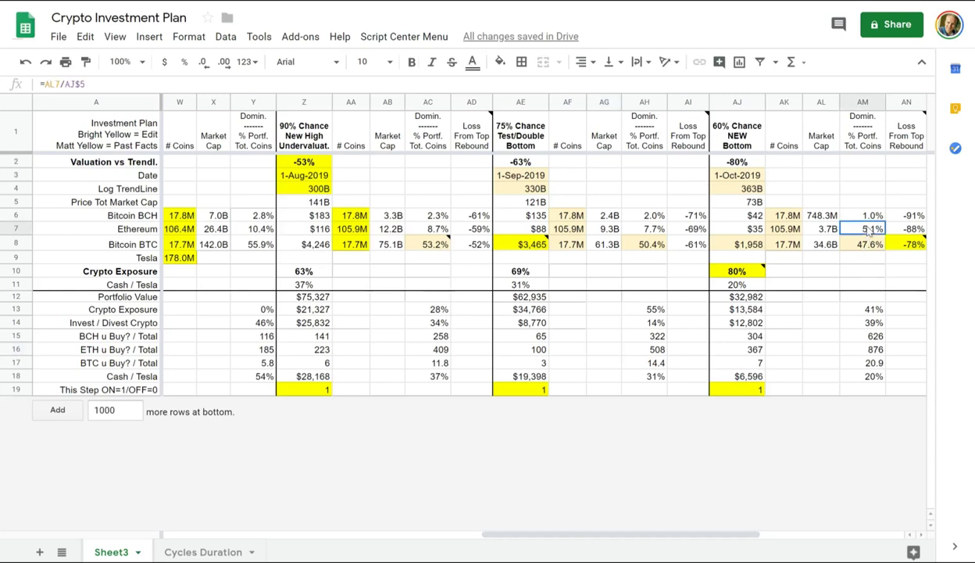
drag(869, 229, 845, 212)
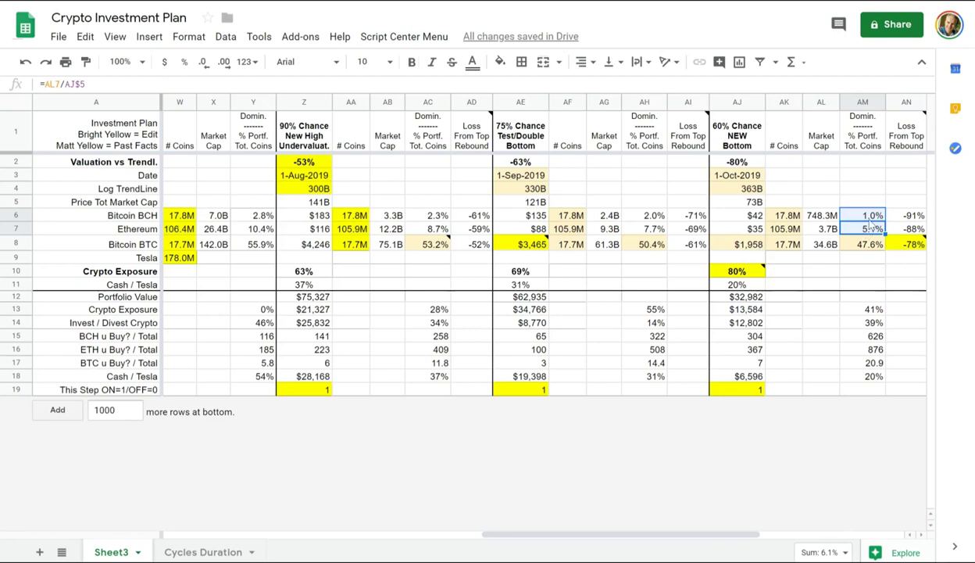
click(869, 227)
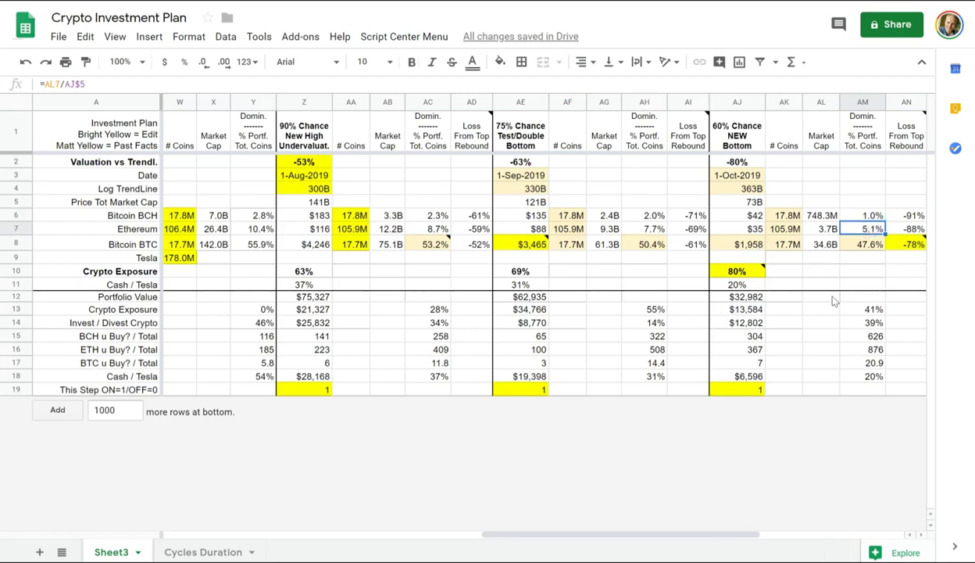
Trace the 60% Chance scenario's Bitcoin BCH price formula to the "How Much More Loss than BTC?" percentages for Bitcoin BCH and Ethereum
click(737, 217)
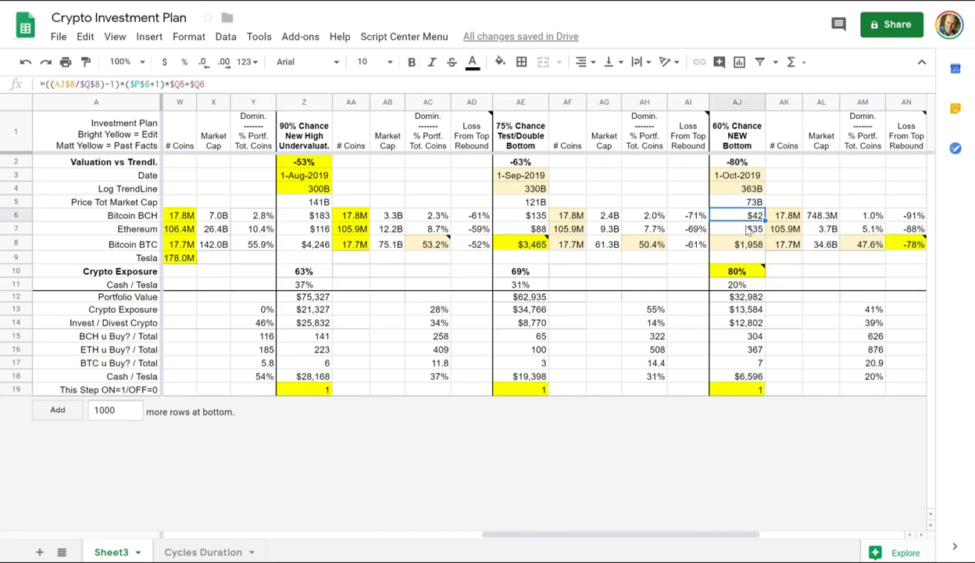
drag(725, 535, 438, 534)
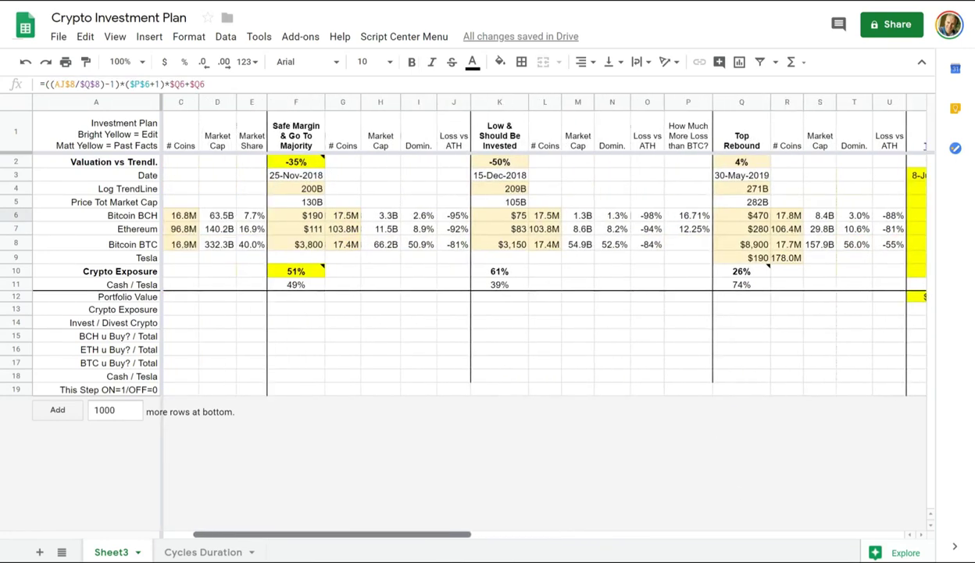
click(683, 216)
shift+click(698, 231)
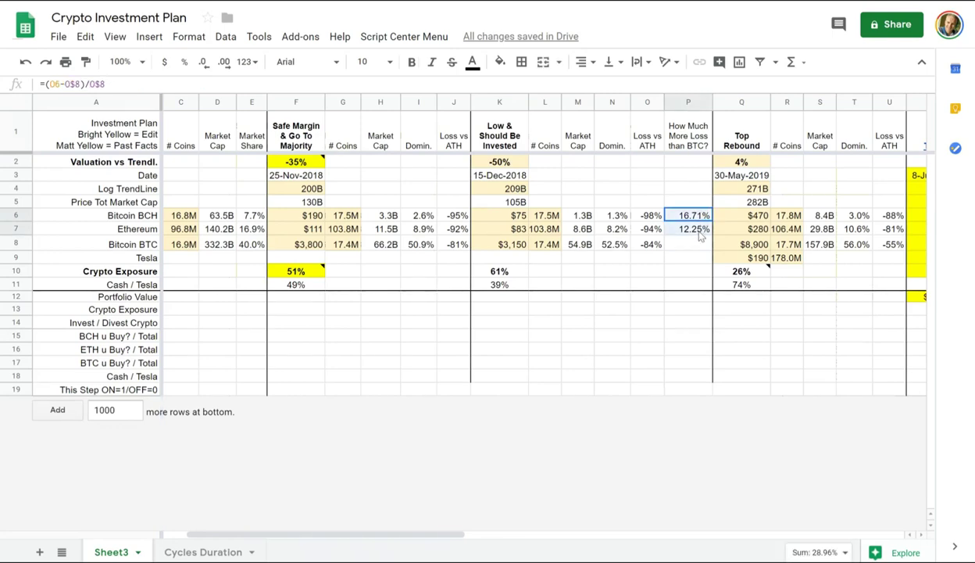
drag(419, 532, 844, 544)
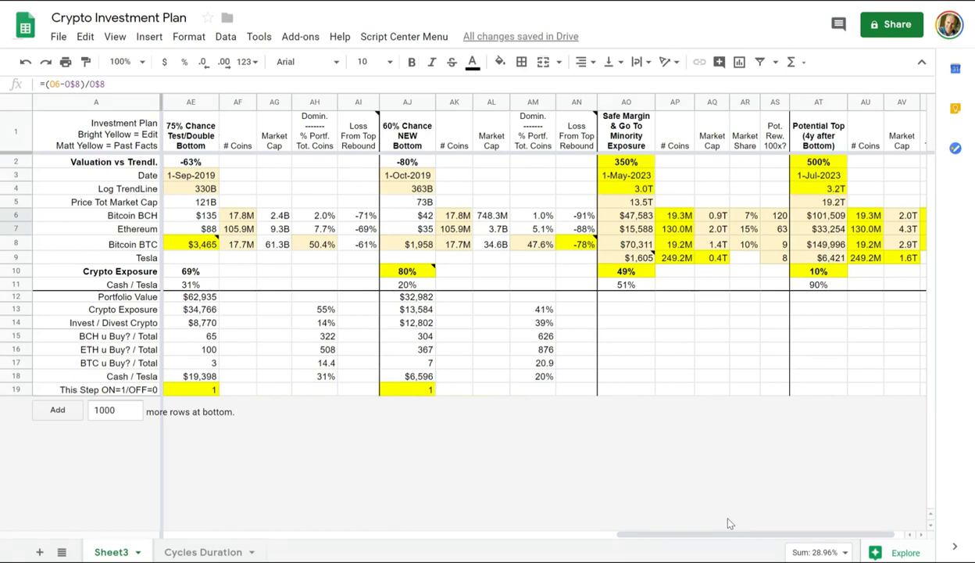
Compare Bitcoin BCH's dominance in the 60% Chance NEW Bottom scenario with the Bitcoin BCH and Ethereum dominance on 15-Dec-2018
drag(816, 535, 824, 537)
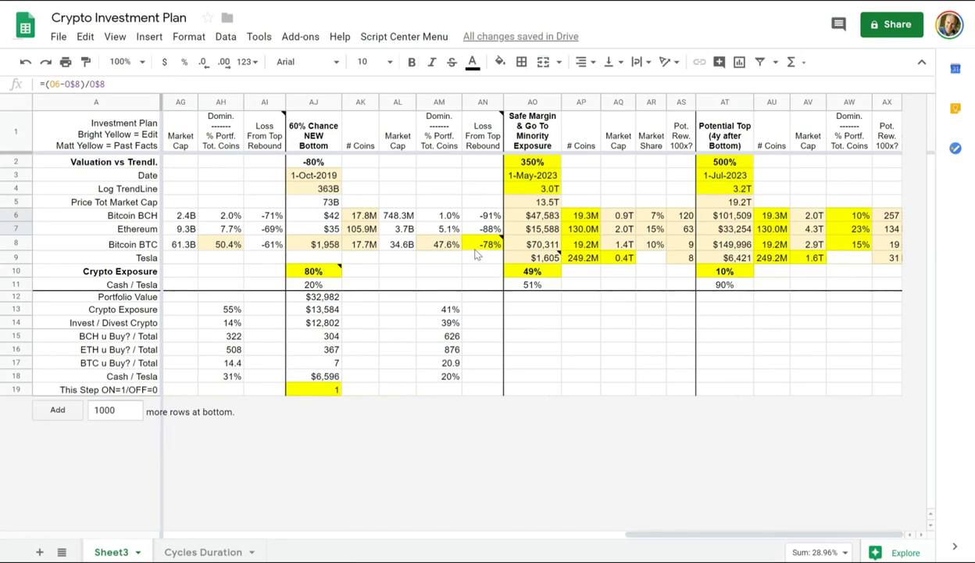
click(436, 215)
scroll(704, 535, left, 5)
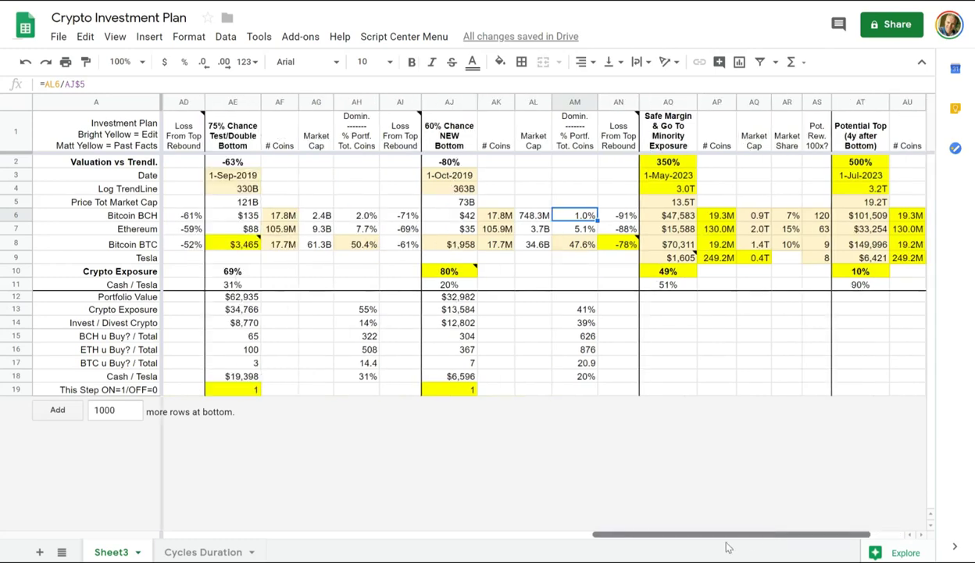
drag(691, 535, 389, 532)
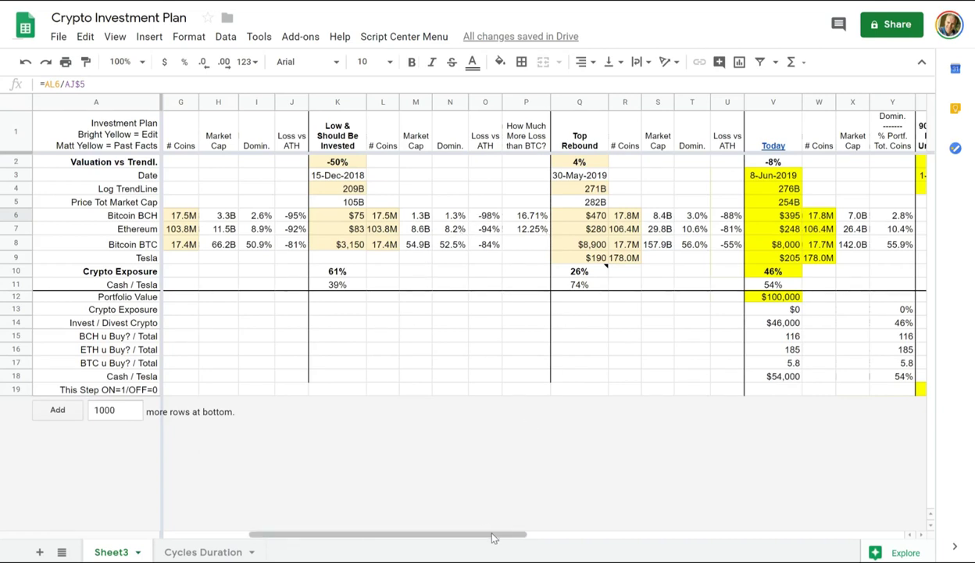
click(338, 175)
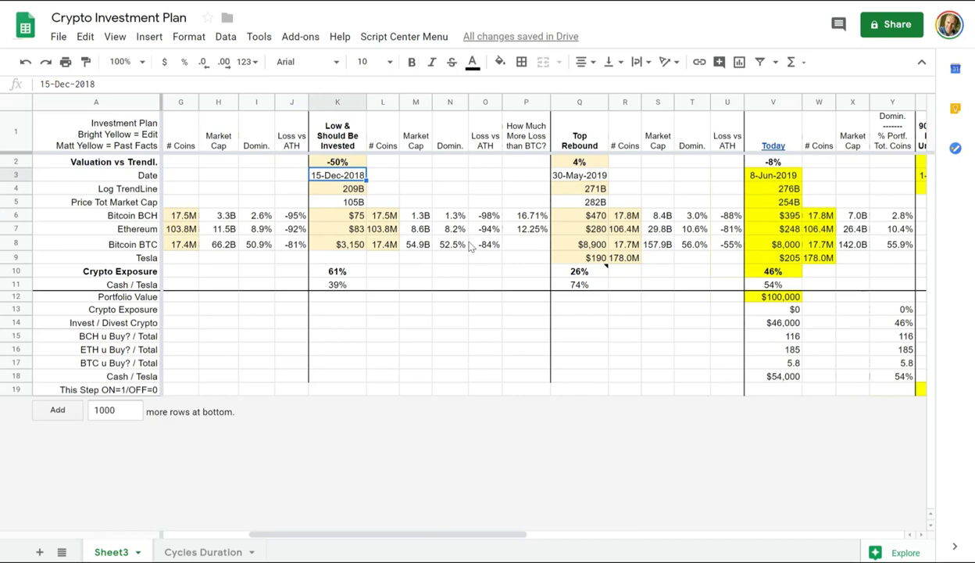
drag(452, 218, 439, 233)
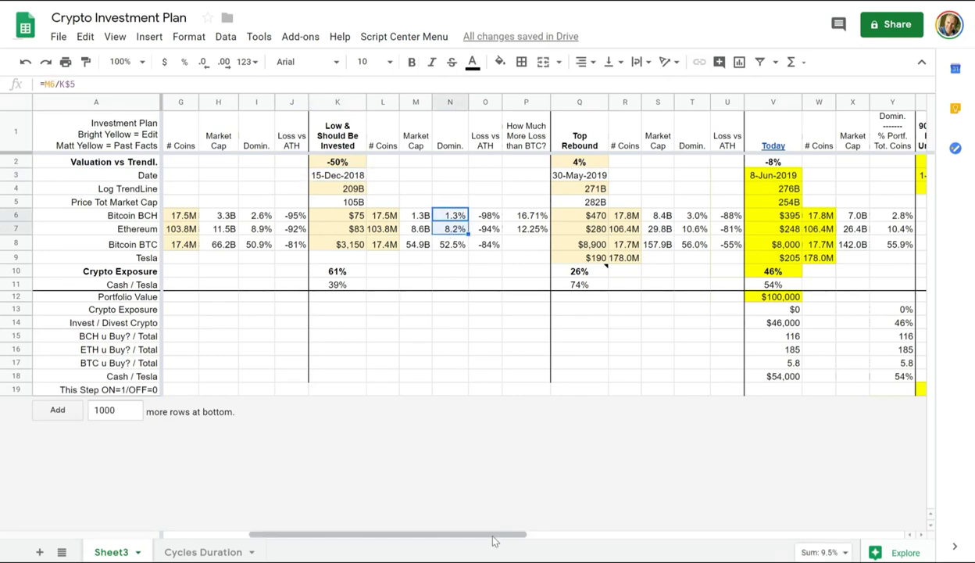
Compare Ethereum's and Bitcoin BCH's market share at the All Time High with their dominance under Low & Should Be Invested
drag(490, 534, 374, 542)
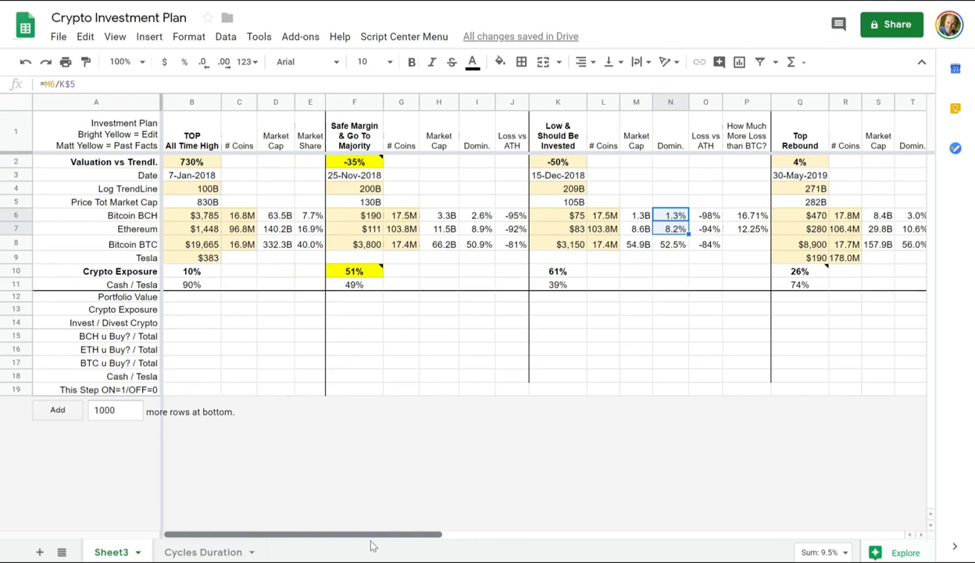
click(305, 229)
click(670, 233)
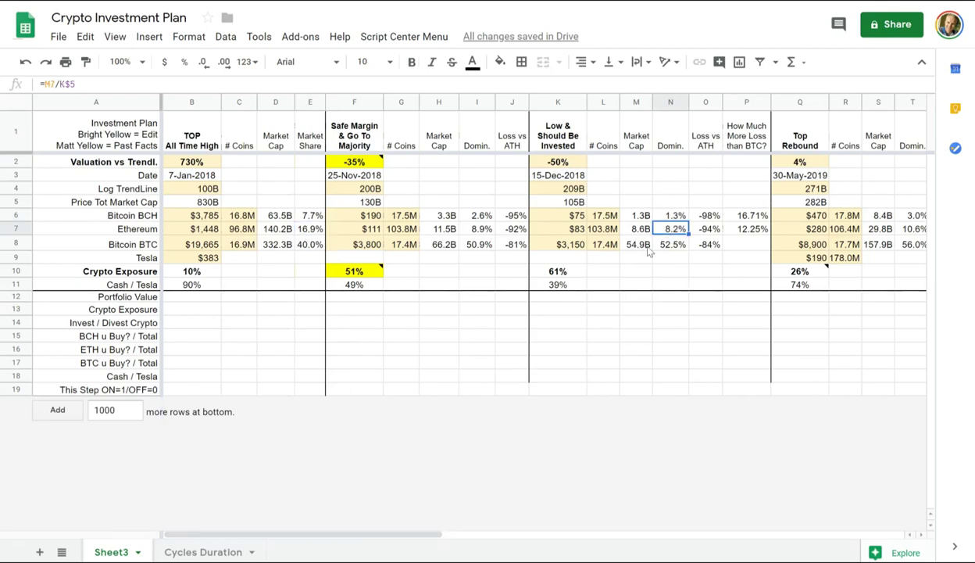
click(305, 216)
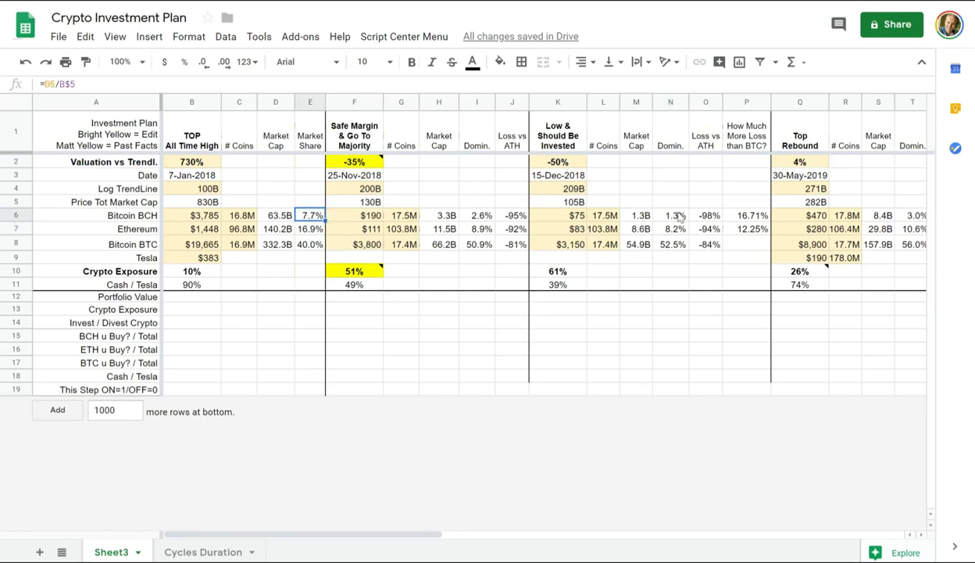
click(670, 216)
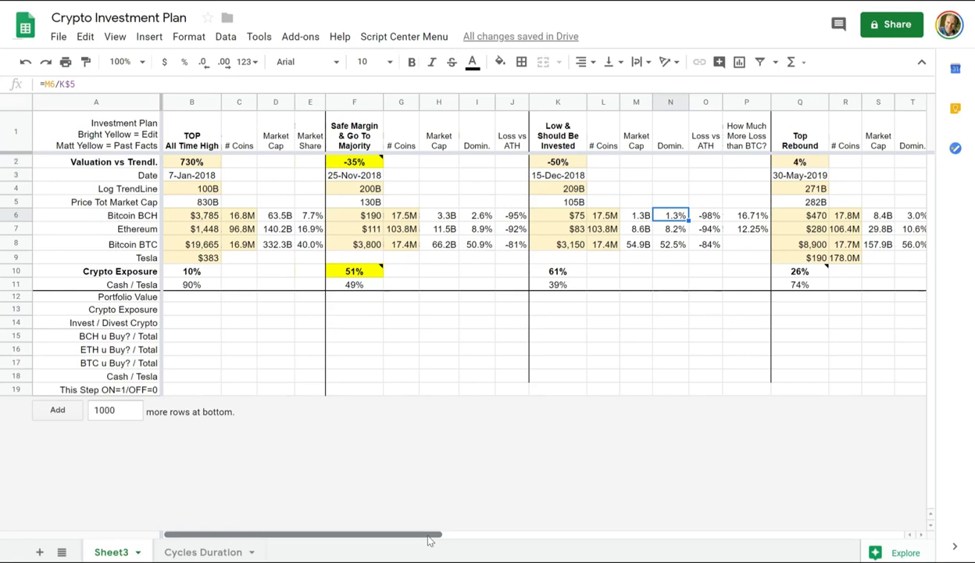
Review the 60%, 75% and 90% Chance scenarios alongside Today, Top Rebound and the 2018 low figures
drag(428, 538, 809, 539)
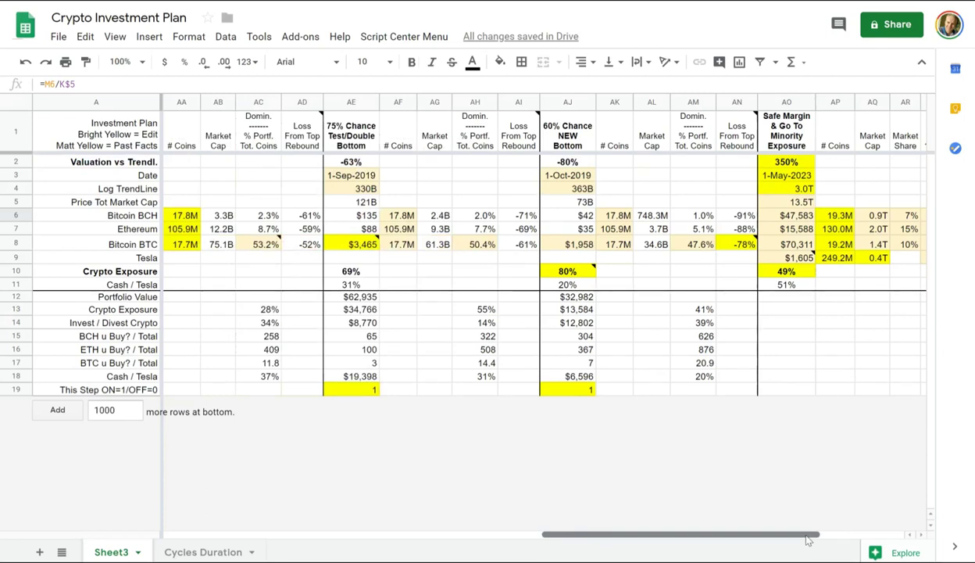
drag(809, 539, 700, 529)
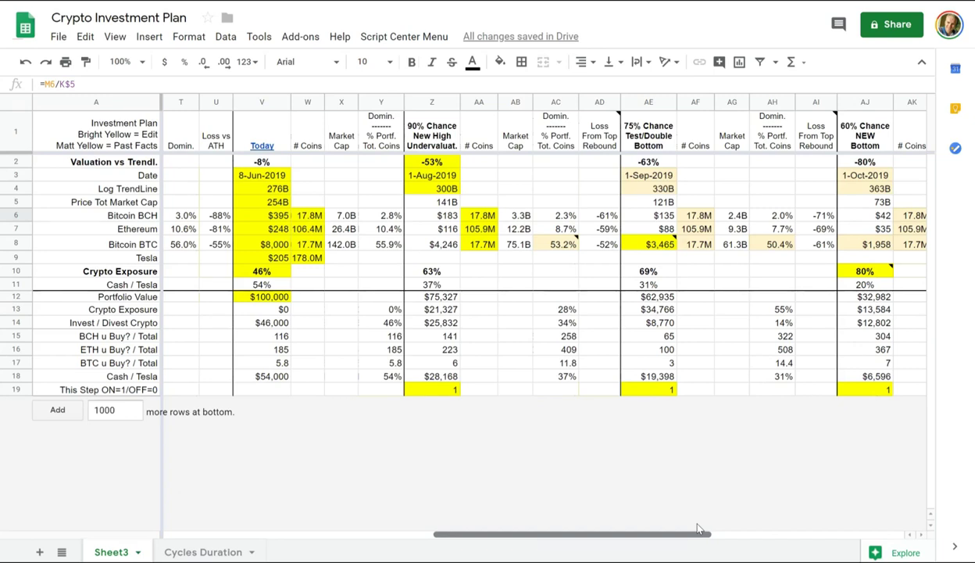
drag(700, 530, 660, 530)
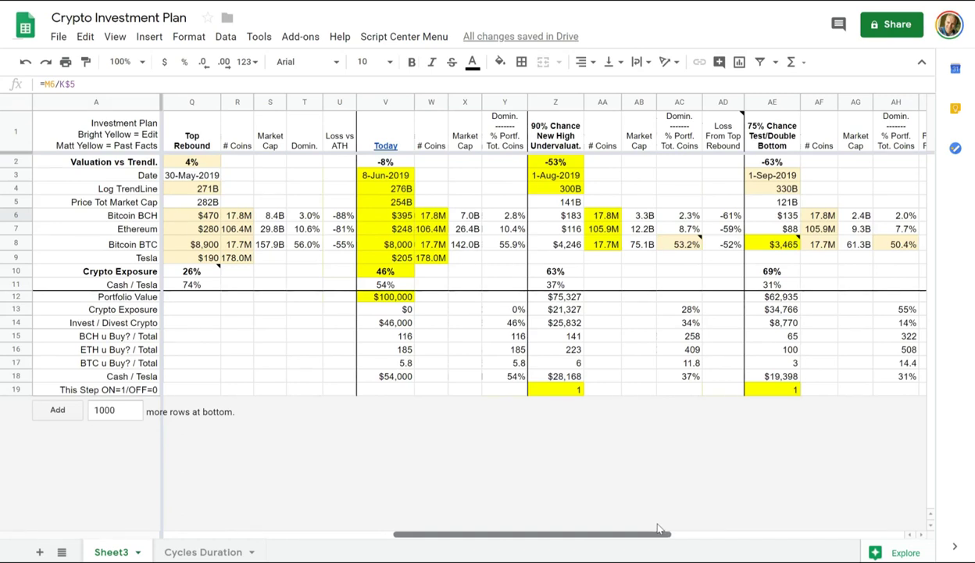
drag(658, 530, 494, 542)
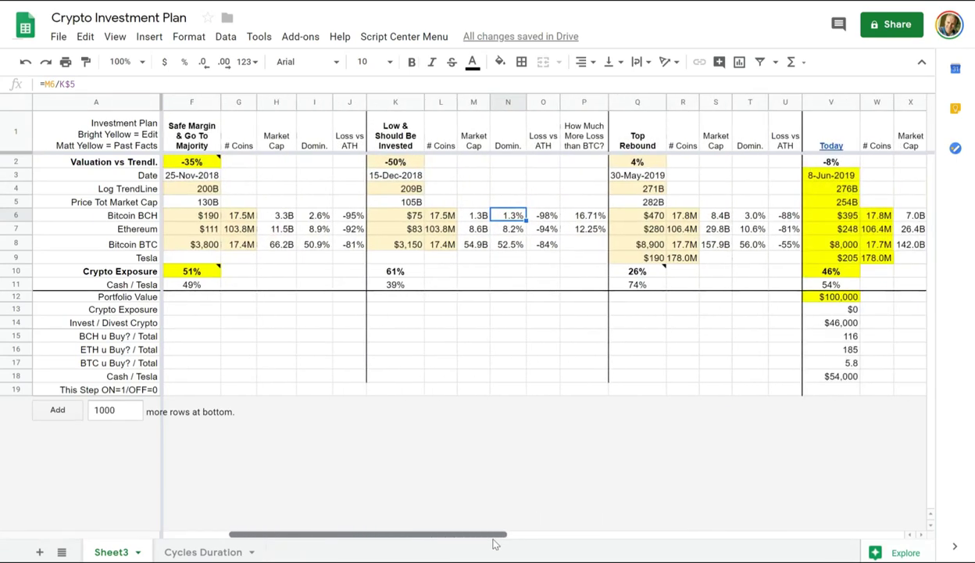